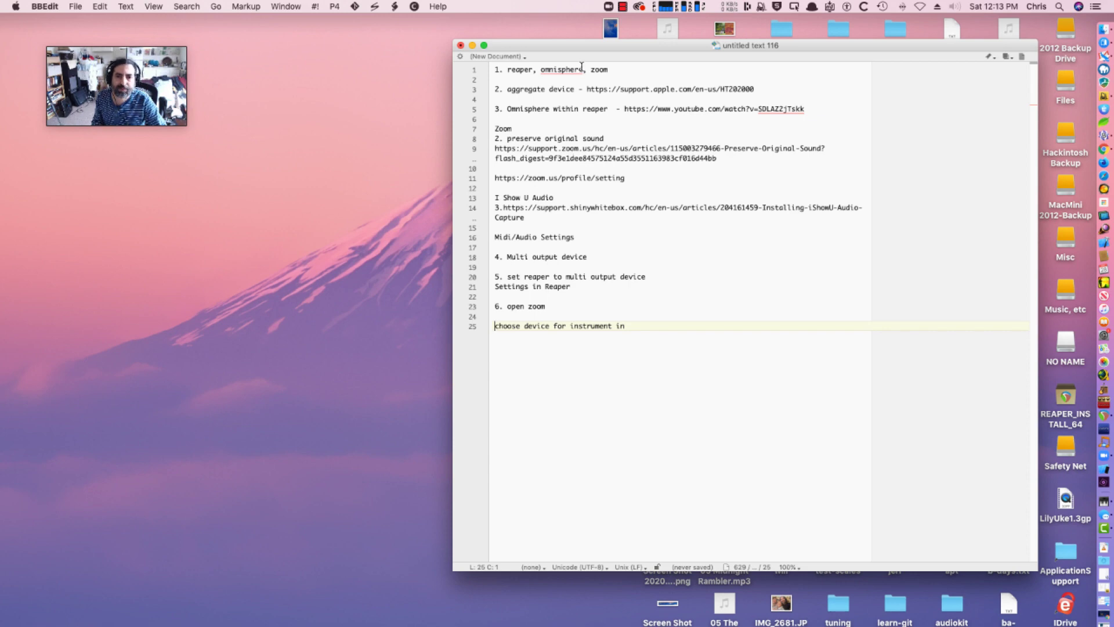
Highlight the word omnisphere in the notes, put the notes away, and switch to REAPER.
{"action": "left_click_drag", "start_coordinate": [584, 69], "coordinate": [541, 68]}
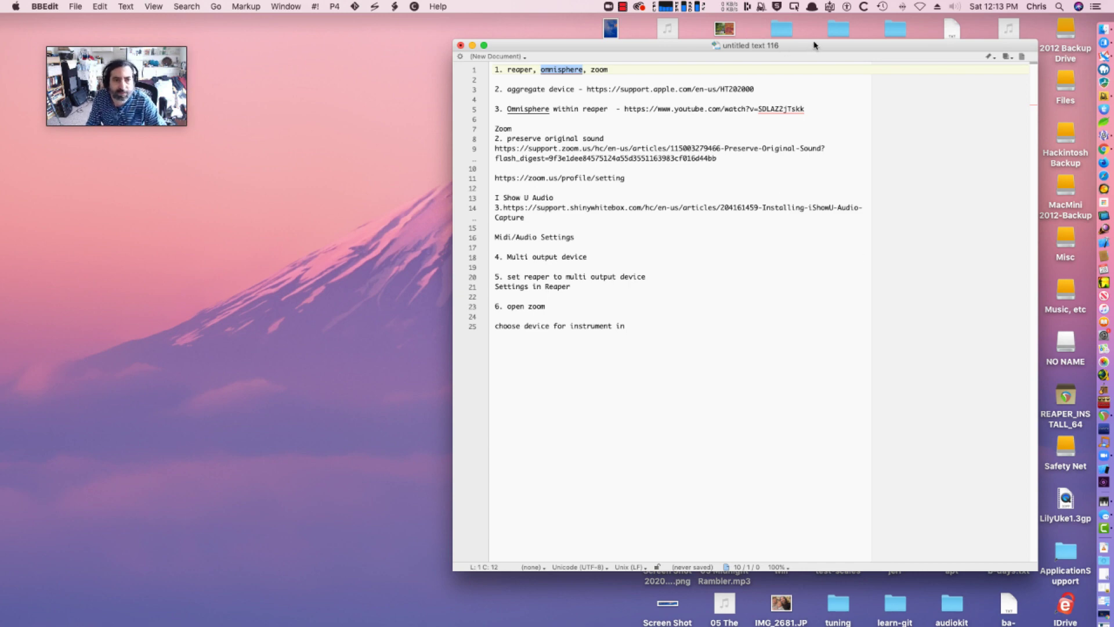
{"action": "key", "text": "super+w"}
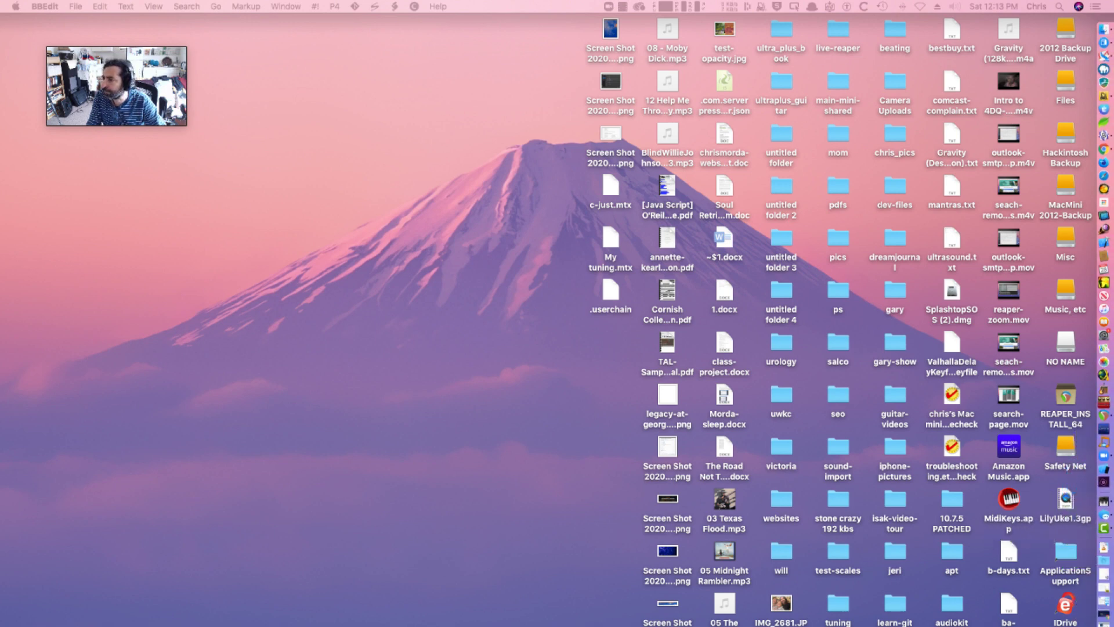
{"action": "key", "text": "super+Tab"}
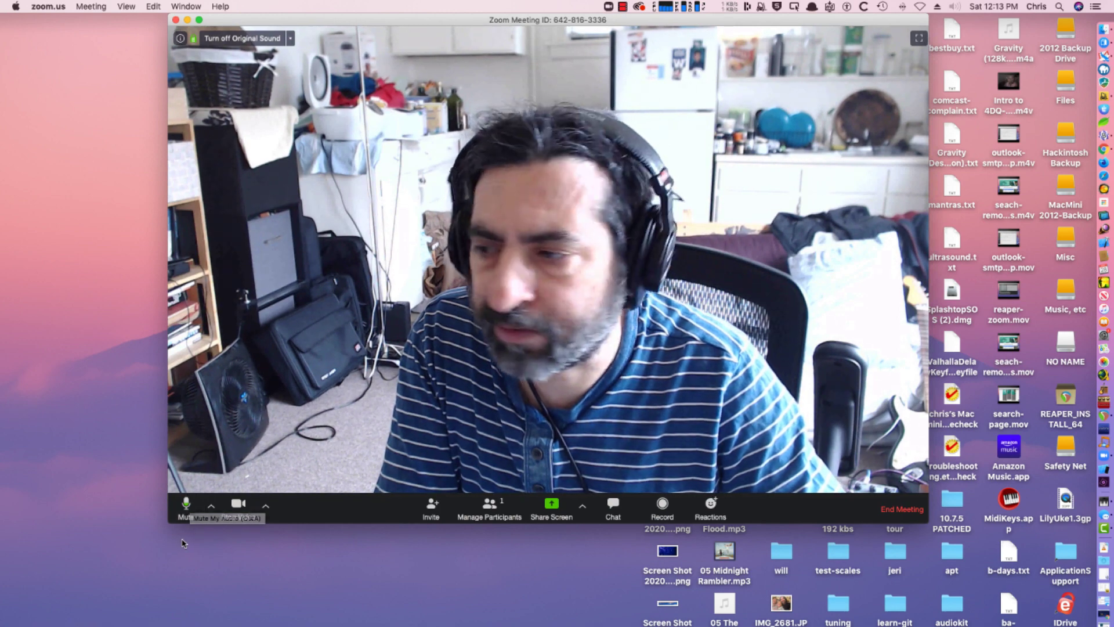
{"action": "key", "text": "super+Tab"}
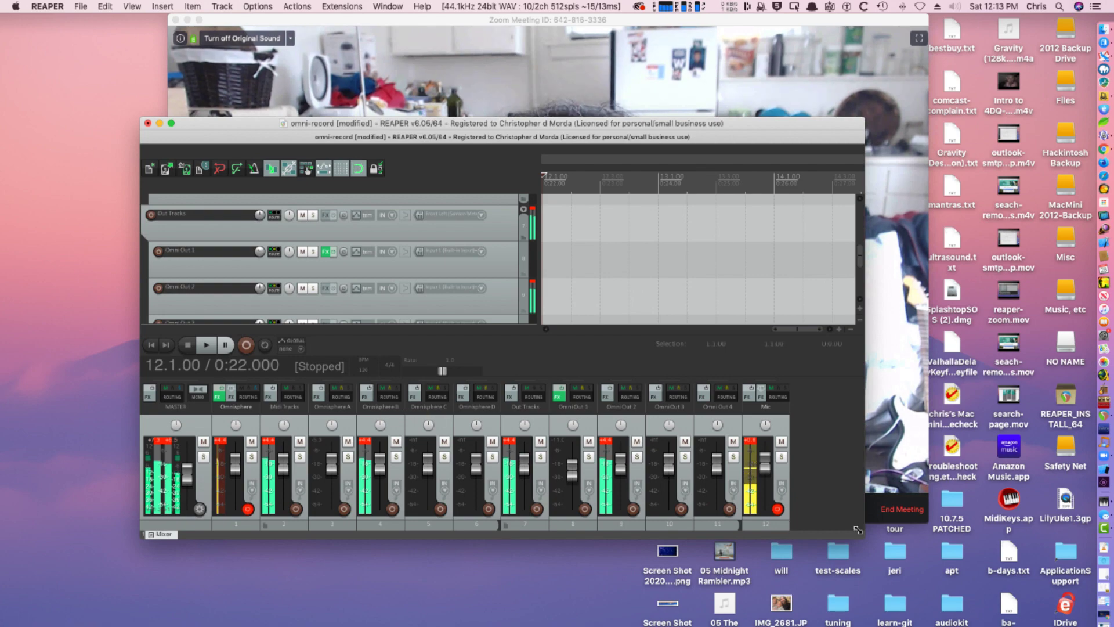
Enlarge the REAPER window and move it up so that more tracks and the mixer fit on screen.
{"action": "left_click_drag", "start_coordinate": [864, 537], "coordinate": [941, 626]}
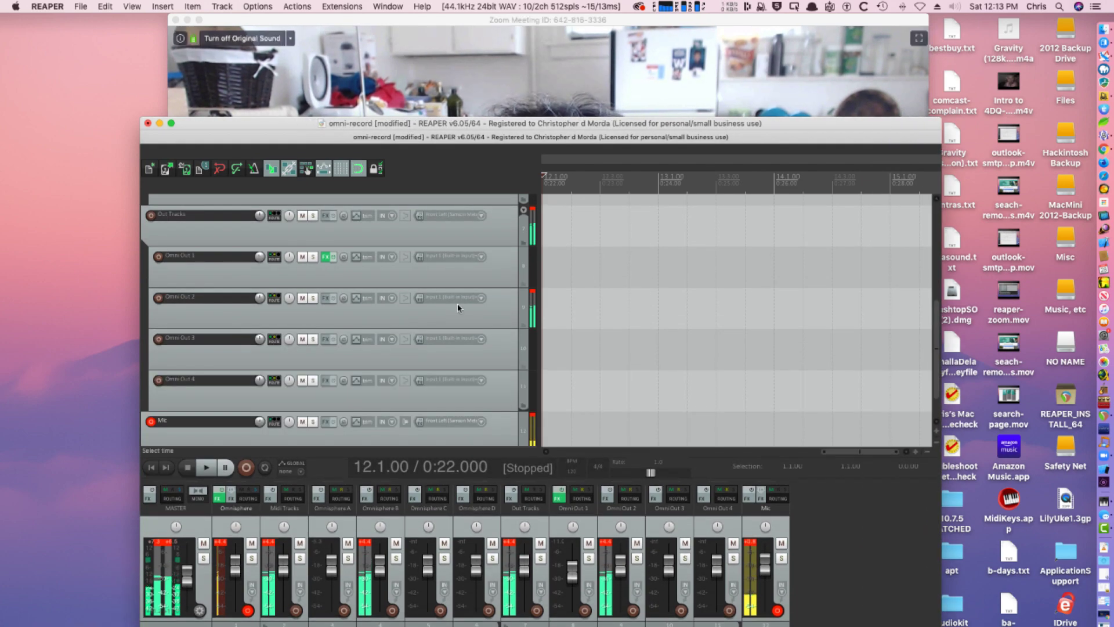
{"action": "scroll", "coordinate": [456, 310], "scroll_direction": "down", "scroll_amount": 1}
{"action": "scroll", "coordinate": [454, 319], "scroll_direction": "up", "scroll_amount": 7}
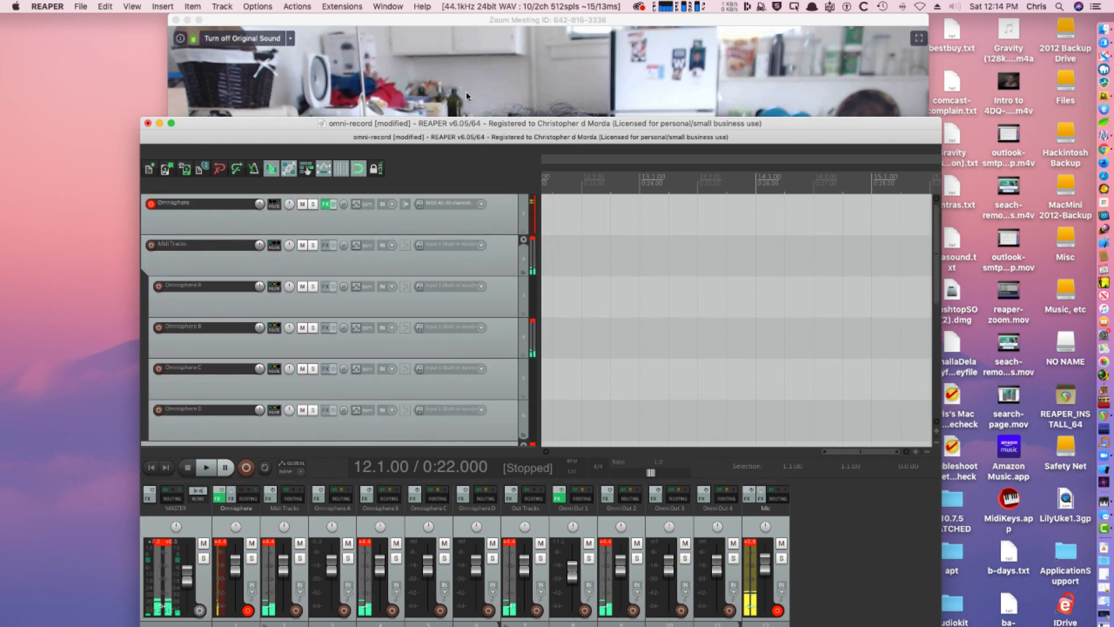
{"action": "left_click_drag", "start_coordinate": [261, 124], "coordinate": [266, 36]}
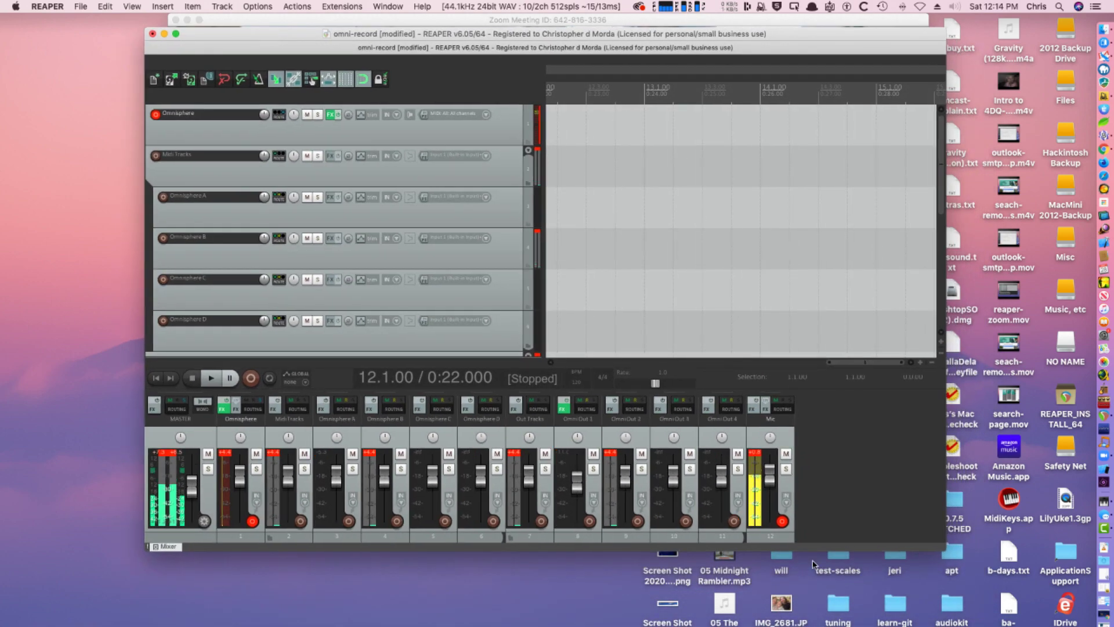
{"action": "left_click_drag", "start_coordinate": [945, 548], "coordinate": [984, 623]}
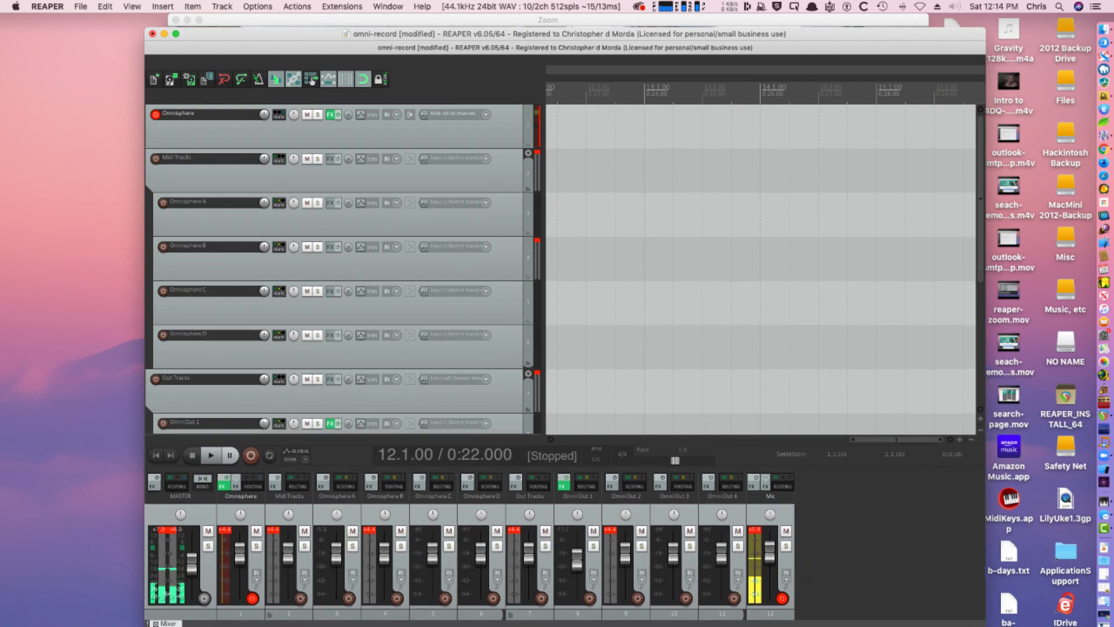
Inspect the Omnisphere plug-in on the Omnisphere track, close it, and look through the project's track list.
{"action": "left_click", "coordinate": [331, 114]}
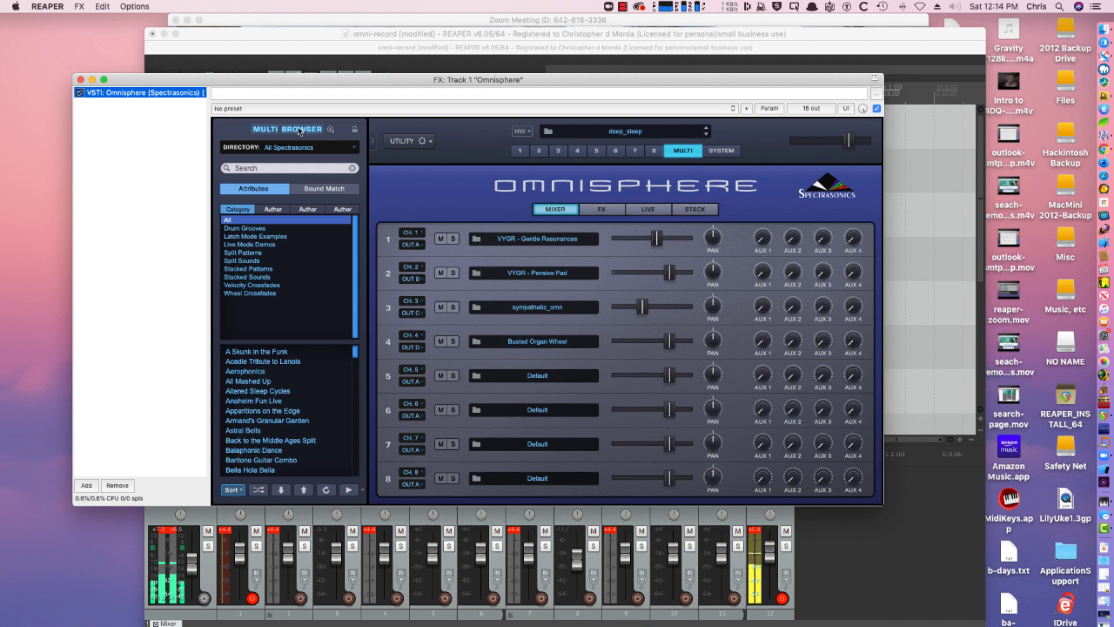
{"action": "left_click", "coordinate": [80, 79]}
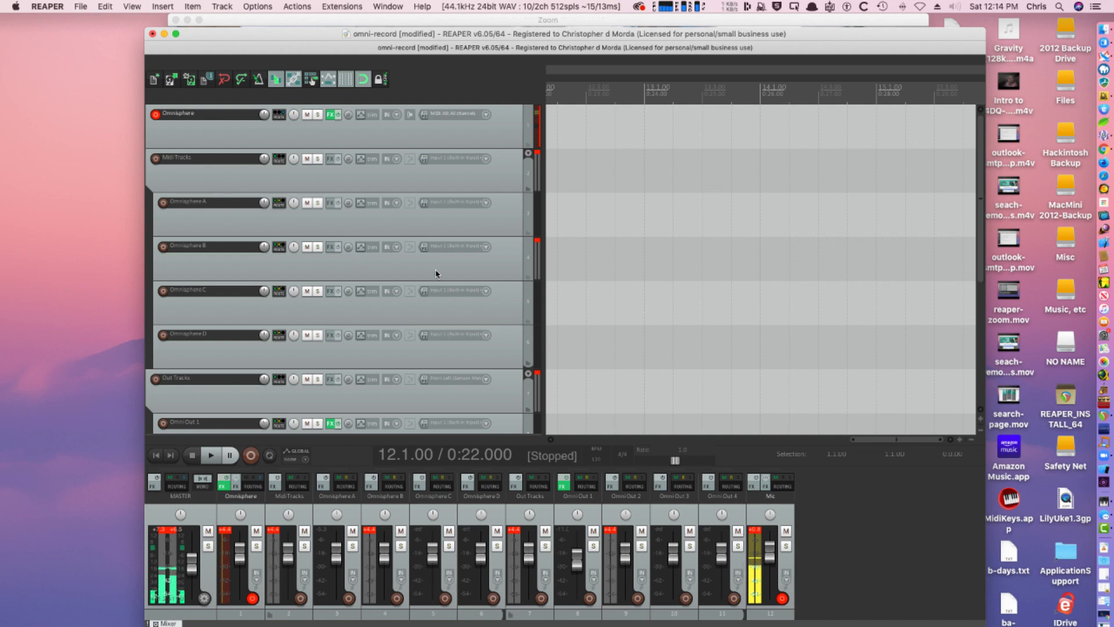
{"action": "scroll", "coordinate": [437, 274], "scroll_direction": "down", "scroll_amount": 2}
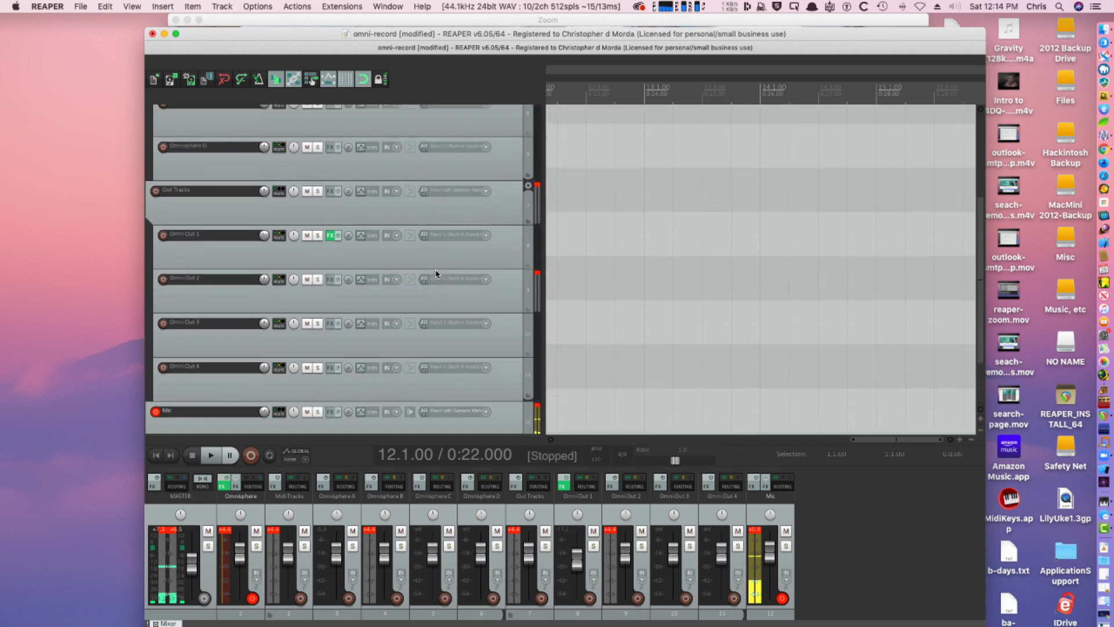
{"action": "scroll", "coordinate": [229, 165], "scroll_direction": "up", "scroll_amount": 2}
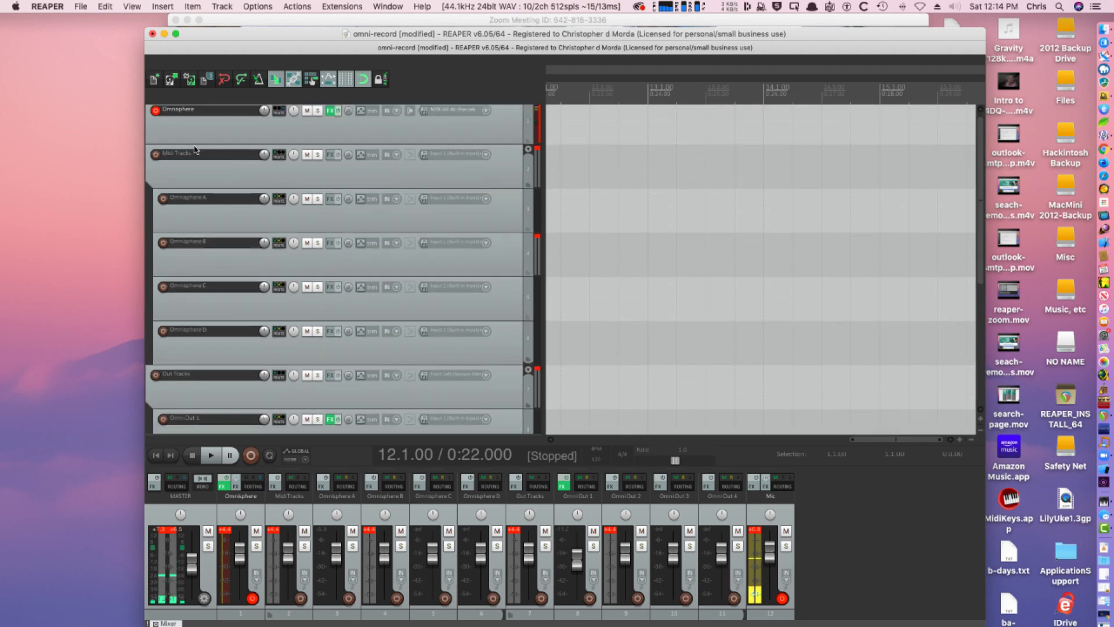
{"action": "scroll", "coordinate": [232, 191], "scroll_direction": "down", "scroll_amount": 10}
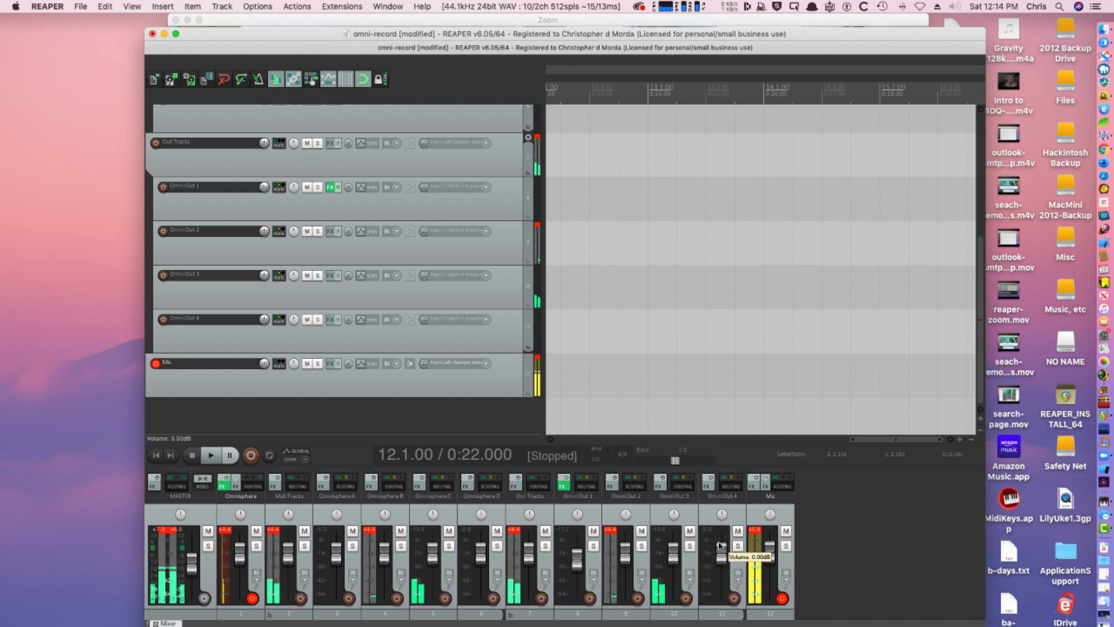
Lower the Omni Out 4 volume fader slightly and select the Mic track.
{"action": "mouse_move", "coordinate": [721, 559]}
{"action": "left_click_drag", "start_coordinate": [721, 559], "coordinate": [720, 570]}
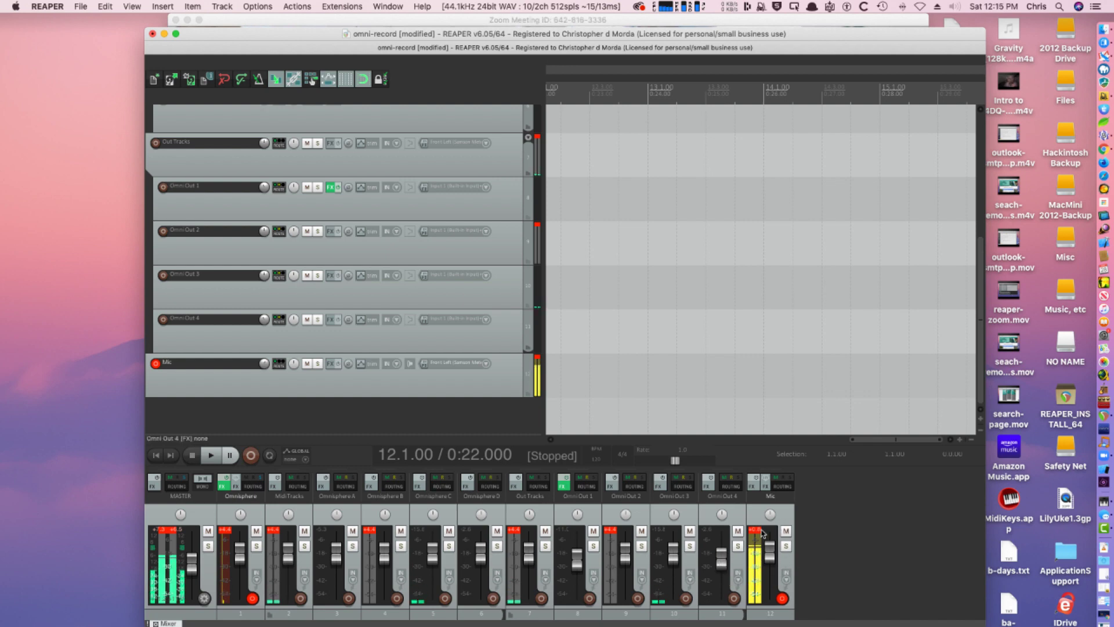
{"action": "left_click", "coordinate": [434, 392]}
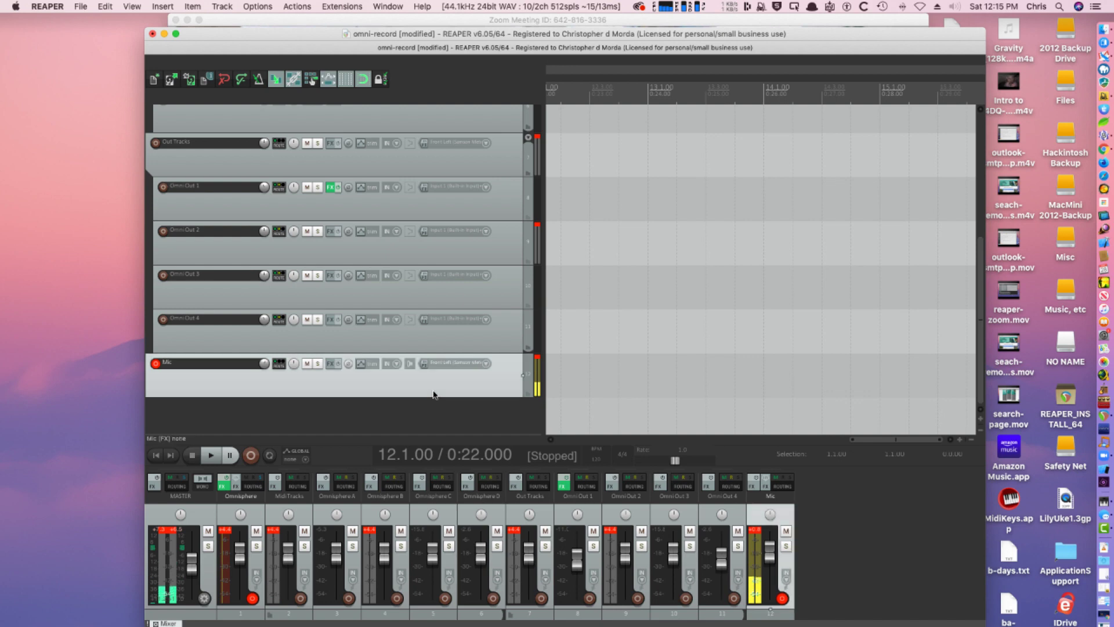
{"action": "left_click", "coordinate": [410, 364]}
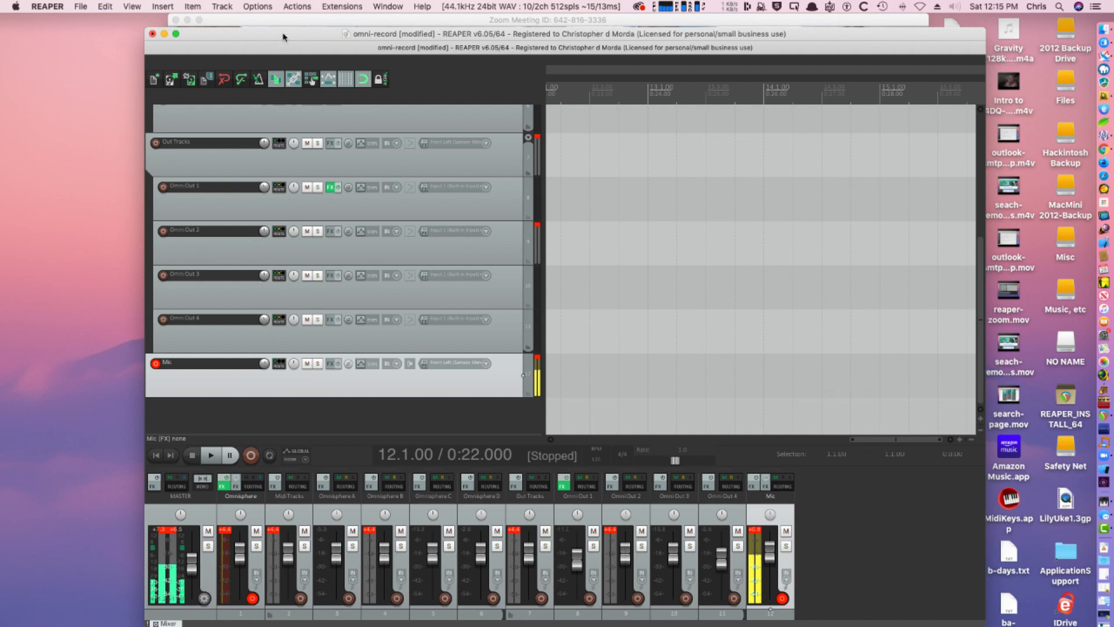
Minimize the REAPER window and highlight the aggregate device line in the BBEdit notes.
{"action": "mouse_move", "coordinate": [283, 37]}
{"action": "left_mouse_down"}
{"action": "mouse_move", "coordinate": [295, 132]}
{"action": "mouse_move", "coordinate": [295, 51]}
{"action": "left_mouse_up"}
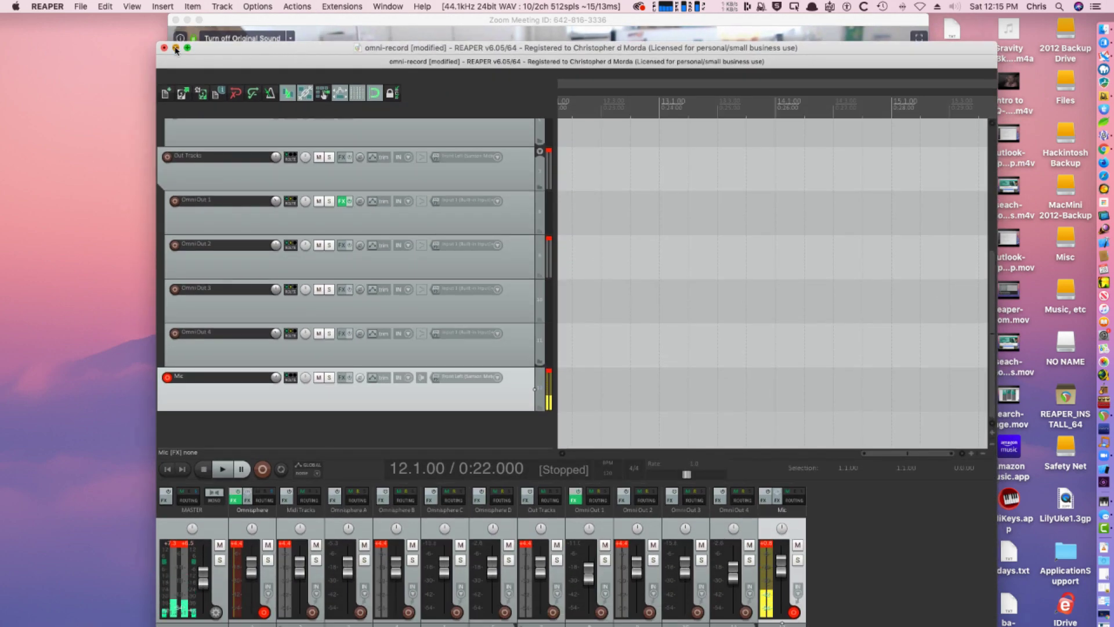
{"action": "key", "text": "super+m"}
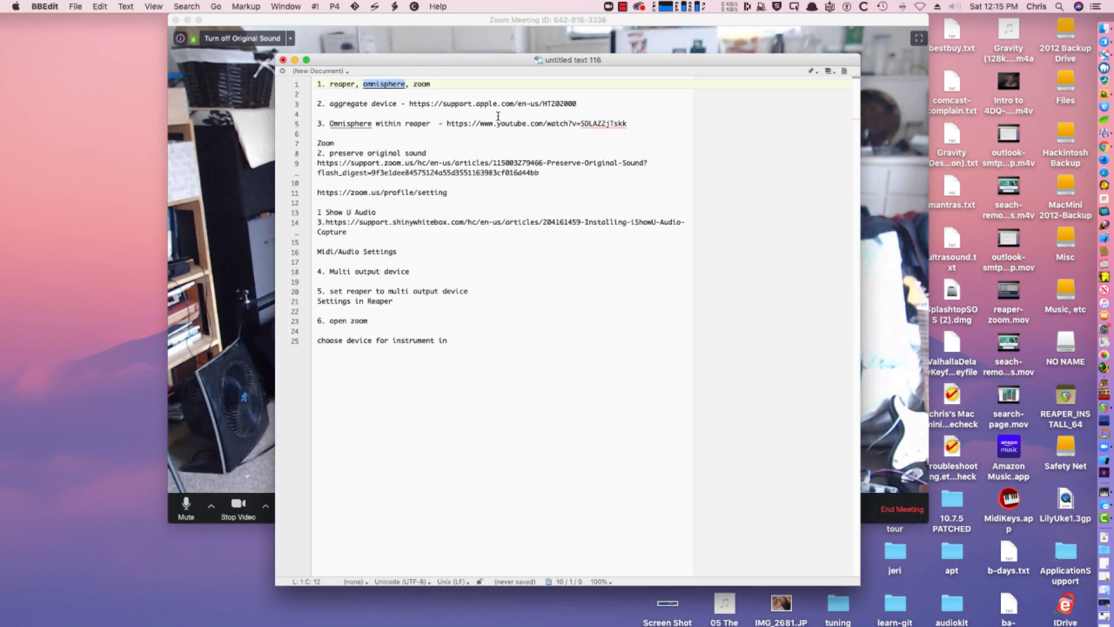
{"action": "left_click_drag", "start_coordinate": [597, 101], "coordinate": [316, 104]}
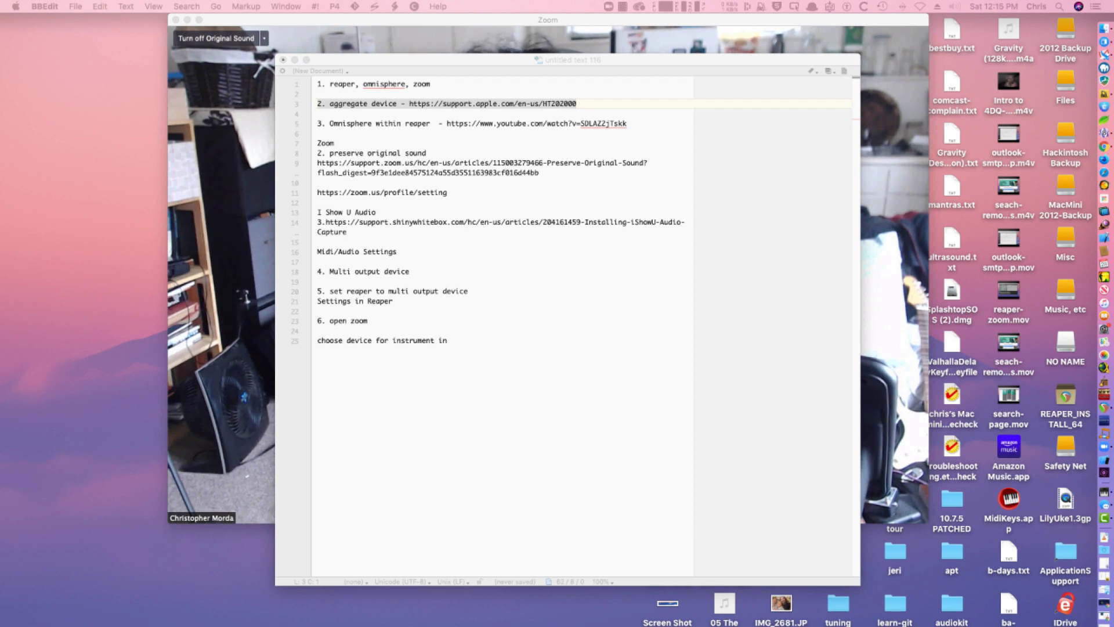
{"action": "left_click", "coordinate": [256, 325]}
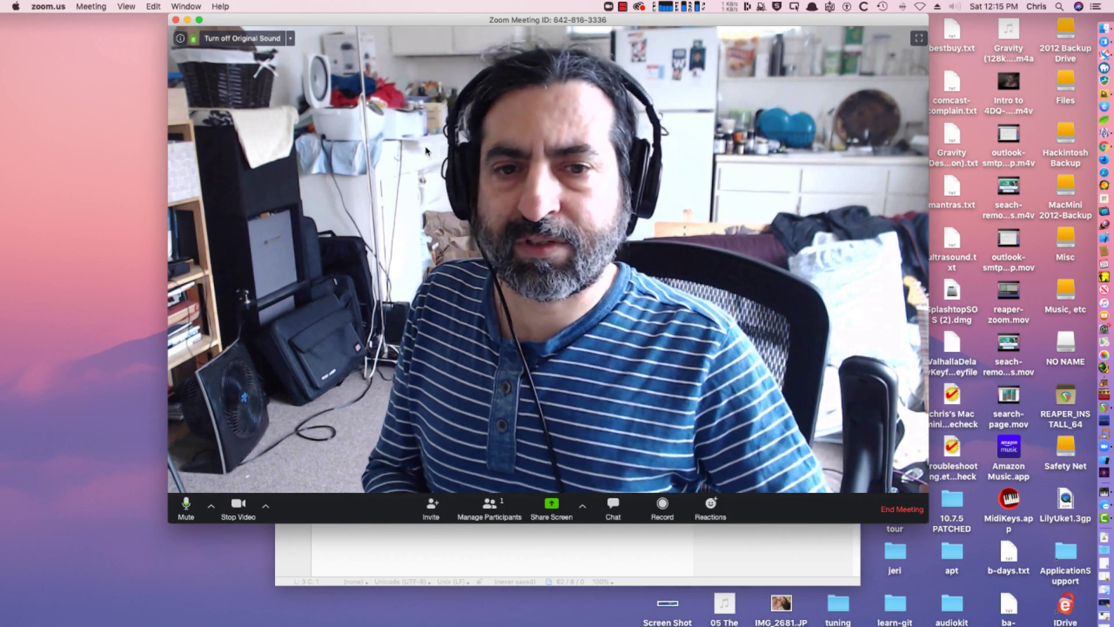
{"action": "left_click", "coordinate": [471, 534]}
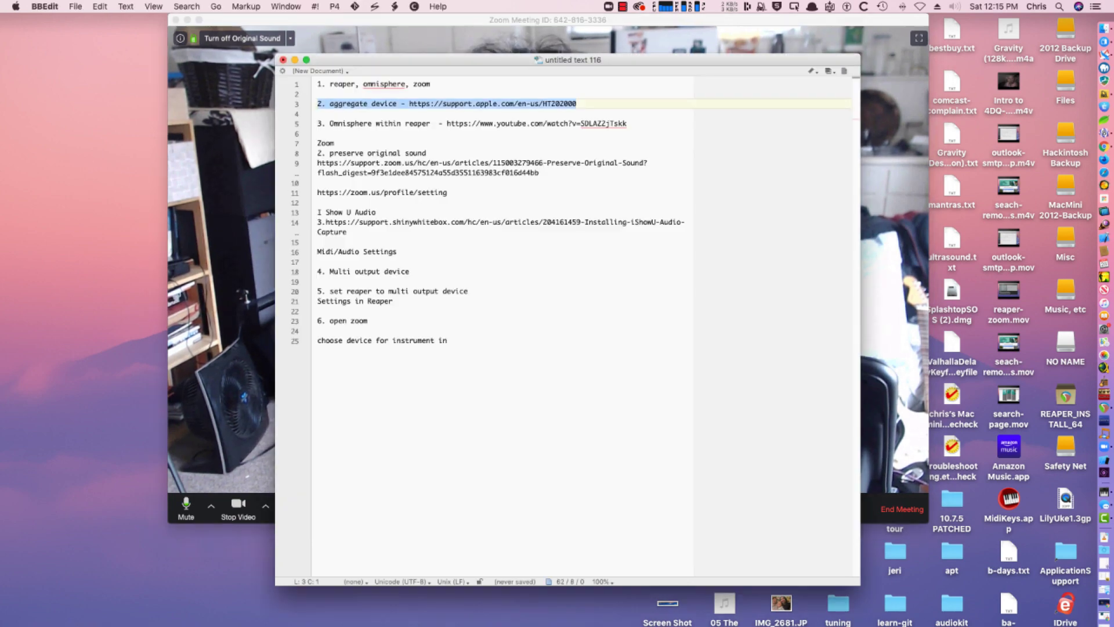
Bring up Apple's Aggregate Device support article in Chrome, and launch Audio MIDI Setup.
{"action": "key", "text": "super+Tab"}
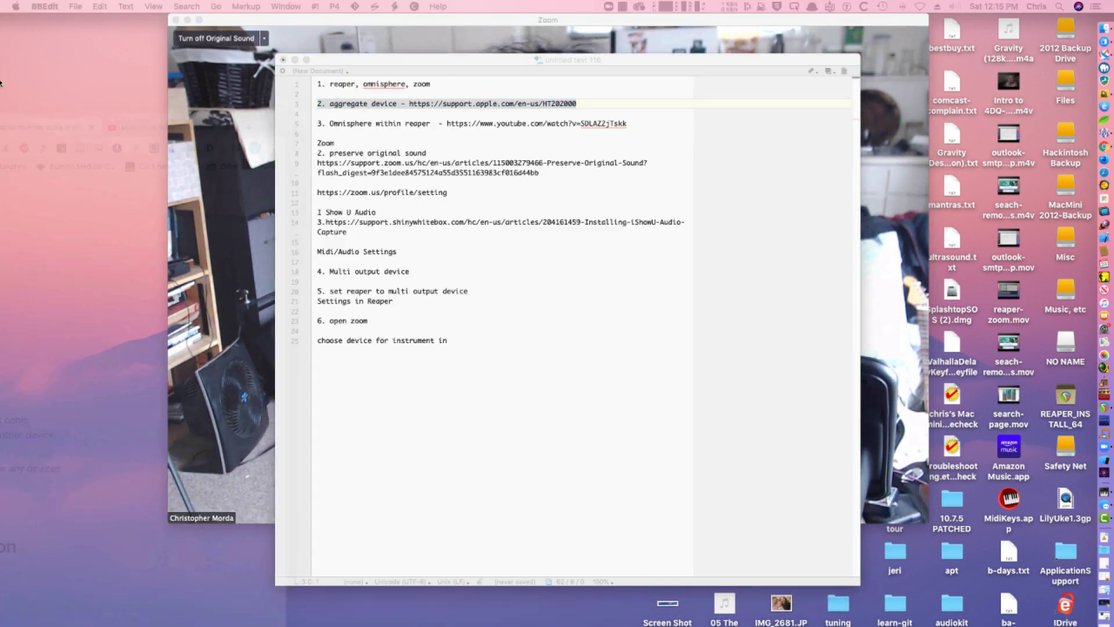
{"action": "scroll", "coordinate": [851, 378], "scroll_direction": "up", "scroll_amount": 15}
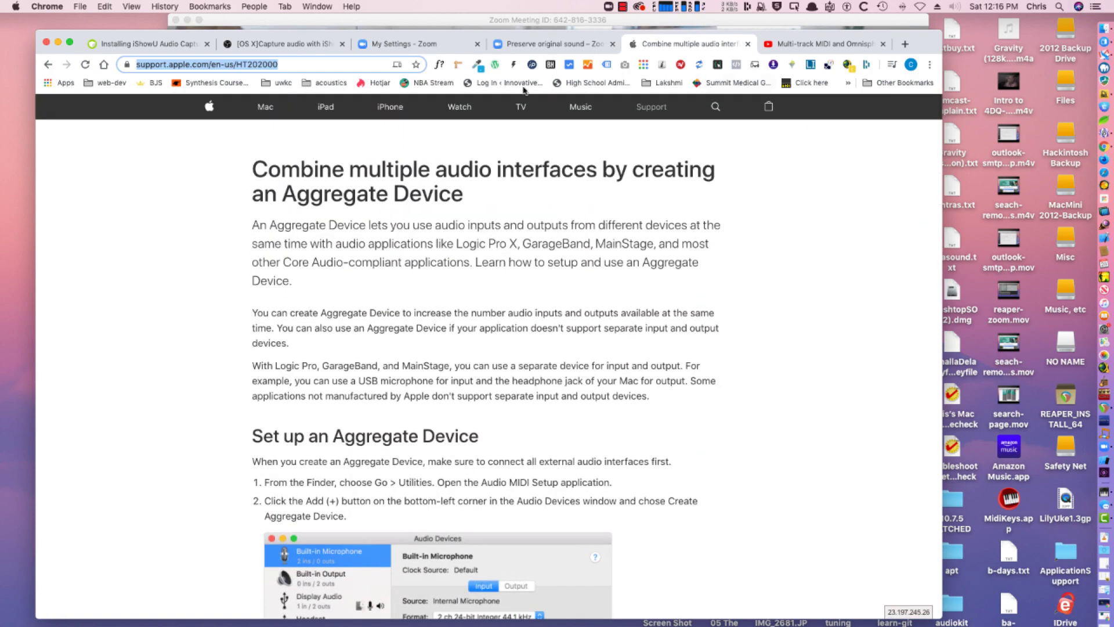
{"action": "key", "text": "alt+space"}
{"action": "type", "text": "midi"}
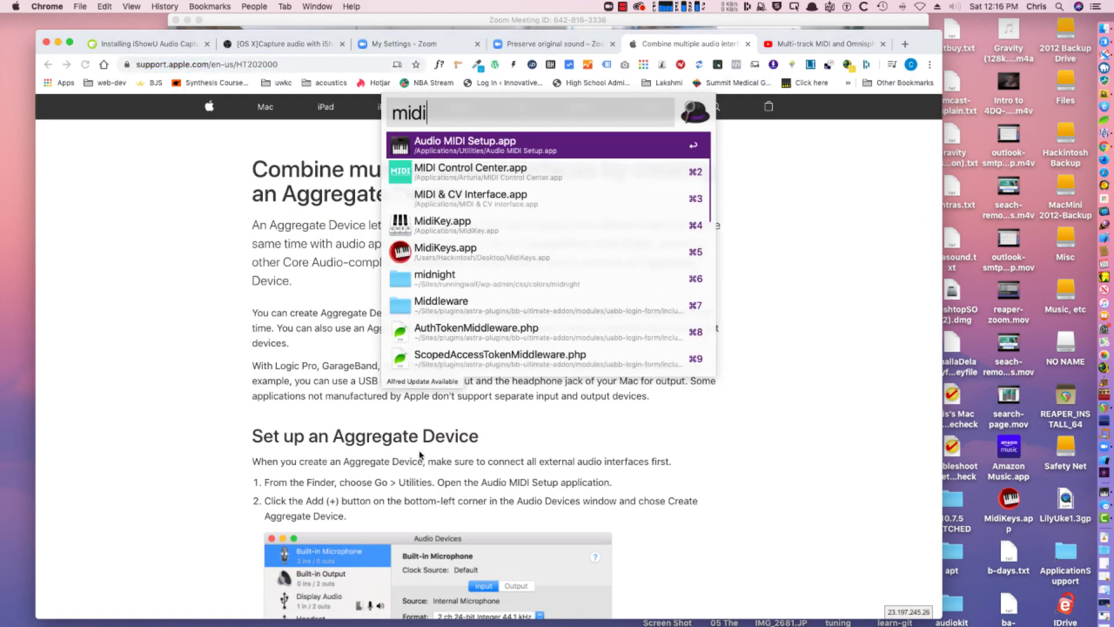
{"action": "key", "text": "Return"}
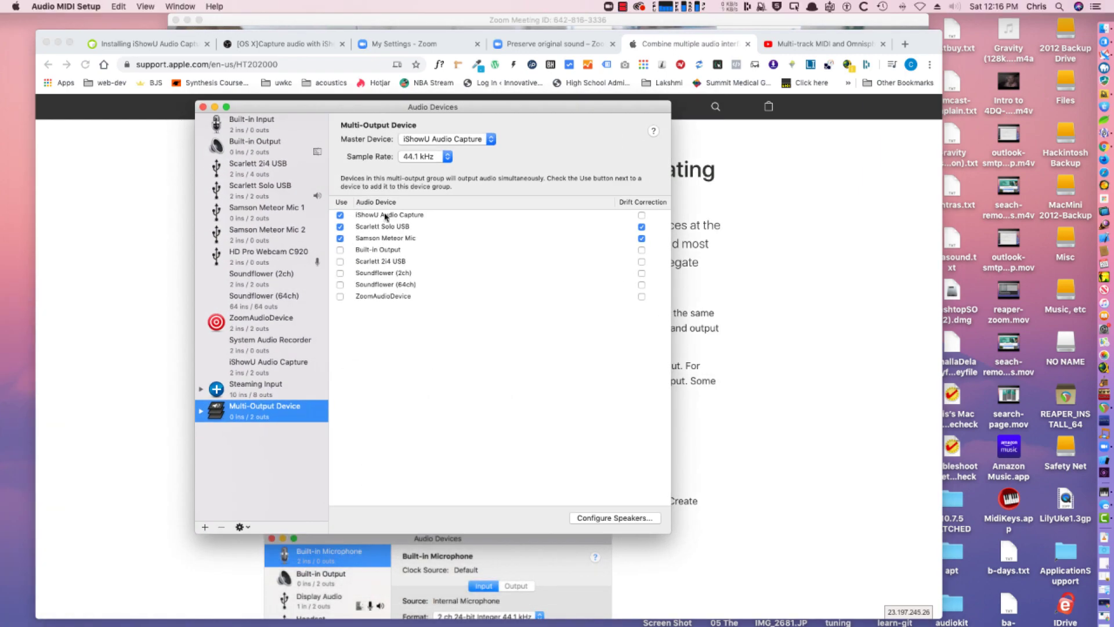
Inspect the Steaming Input aggregate device, including its Scarlett Solo USB and Scarlett 2i4 USB entries.
{"action": "left_click", "coordinate": [256, 386]}
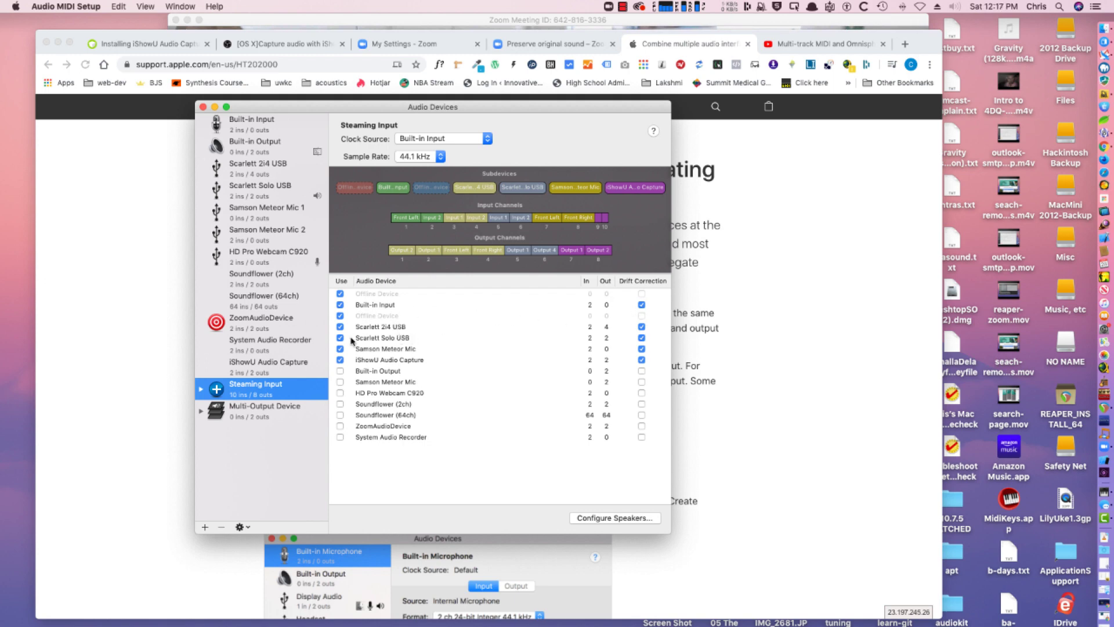
{"action": "left_click", "coordinate": [394, 339]}
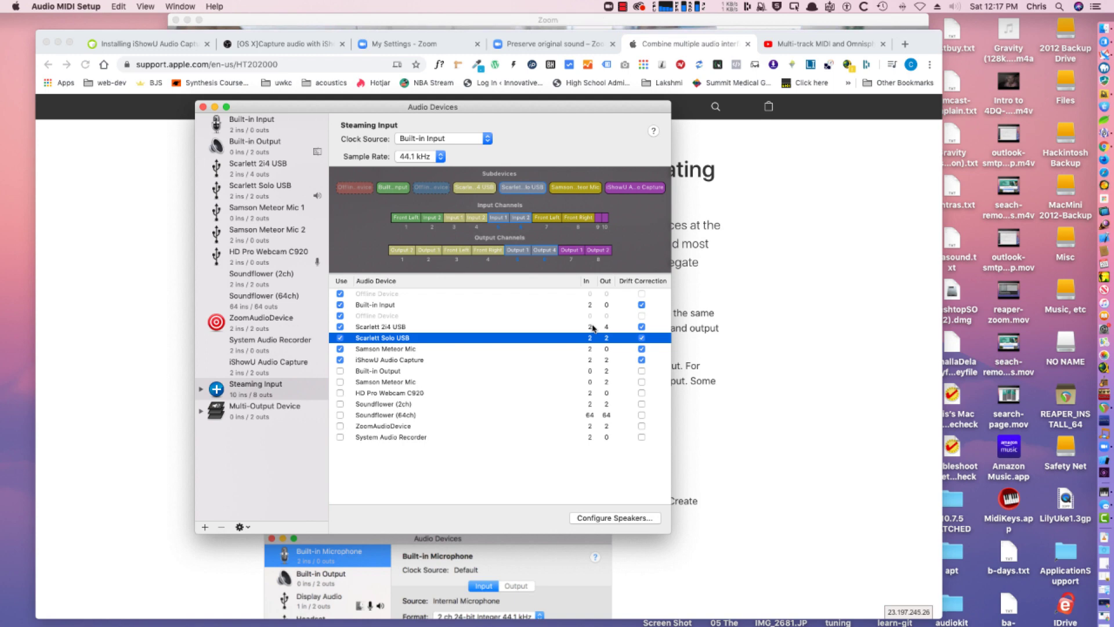
{"action": "left_click", "coordinate": [547, 328]}
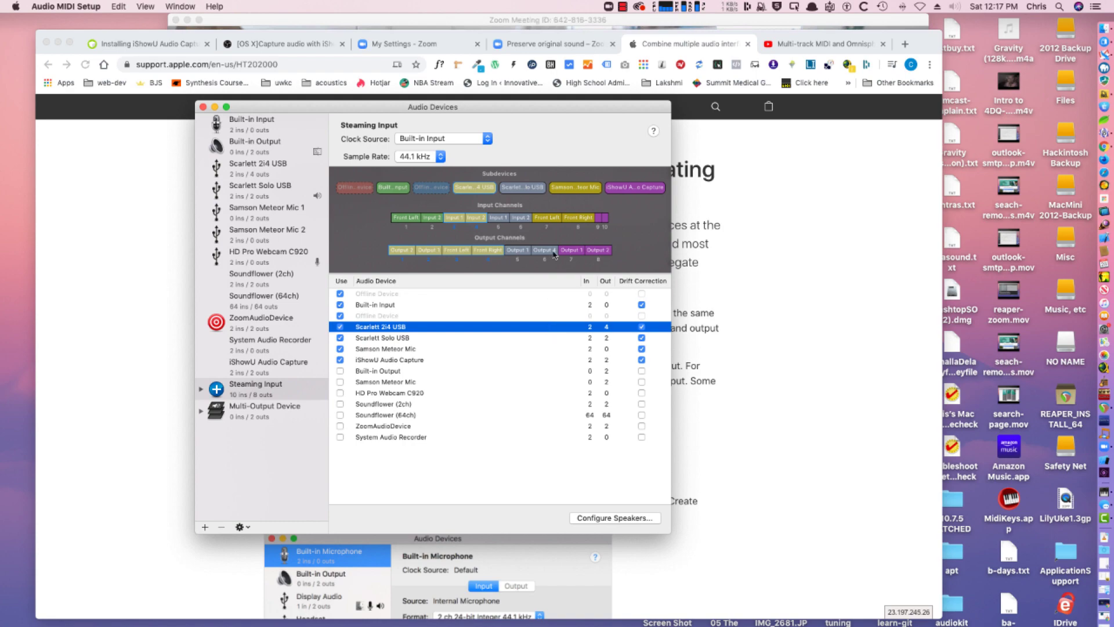
Review the article's Set up an Aggregate Device instructions, and display the Multi-Output Device's settings in Audio MIDI Setup.
{"action": "double_click", "coordinate": [542, 108]}
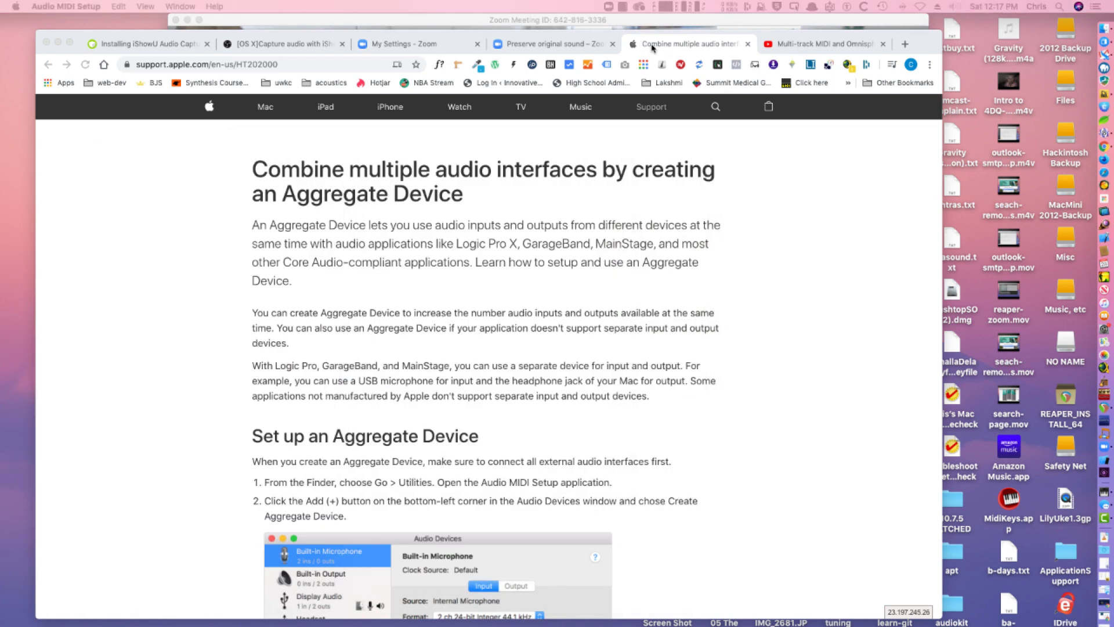
{"action": "scroll", "coordinate": [674, 372], "scroll_direction": "down", "scroll_amount": 3}
{"action": "scroll", "coordinate": [673, 371], "scroll_direction": "down", "scroll_amount": 7}
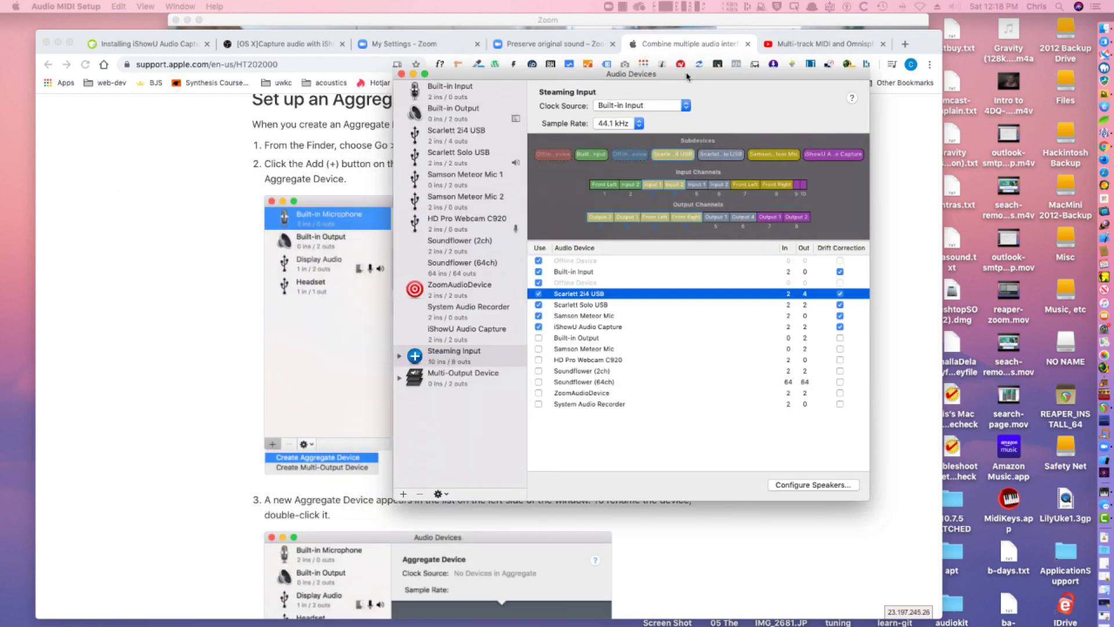
{"action": "left_click", "coordinate": [472, 378]}
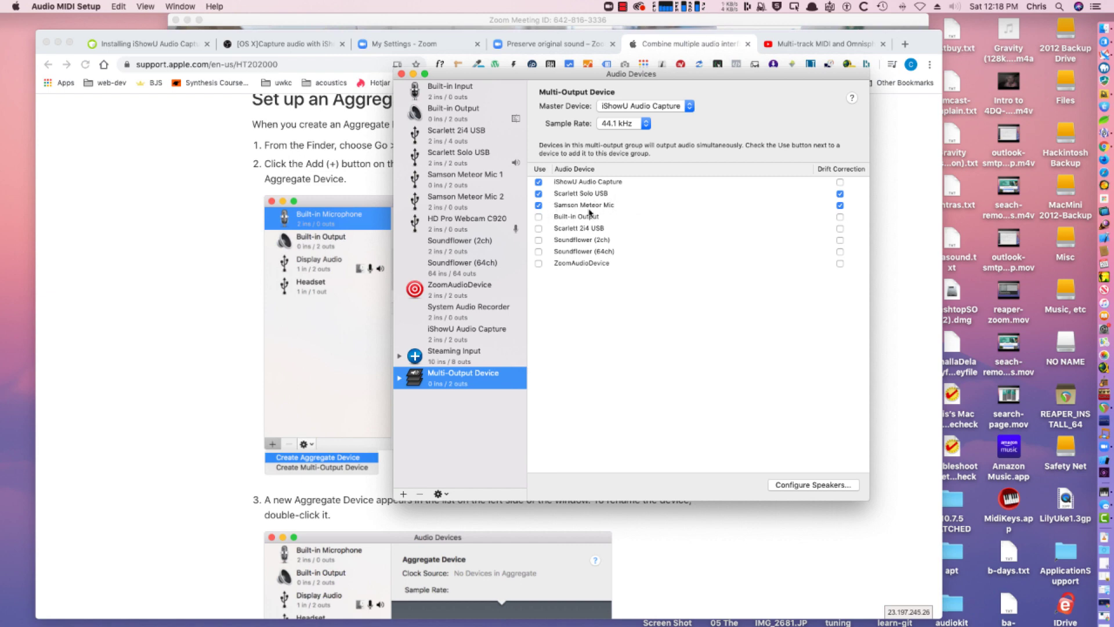
Return to REAPER and examine the stereo input choices for the Mic track without changing the selection.
{"action": "key", "text": "super+Tab"}
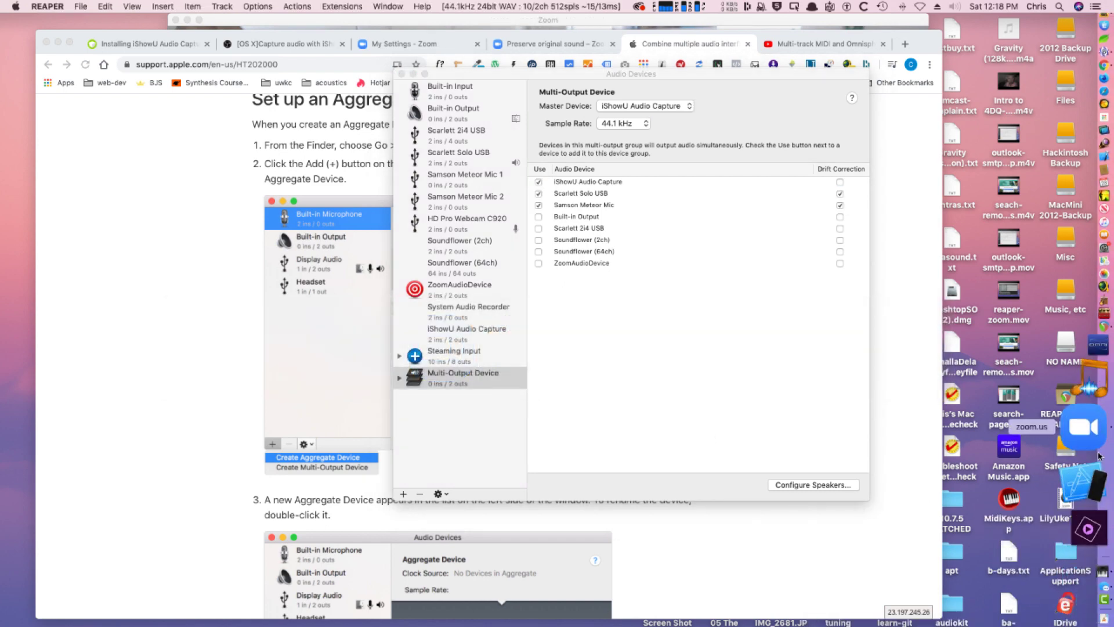
{"action": "left_click", "coordinate": [1097, 428]}
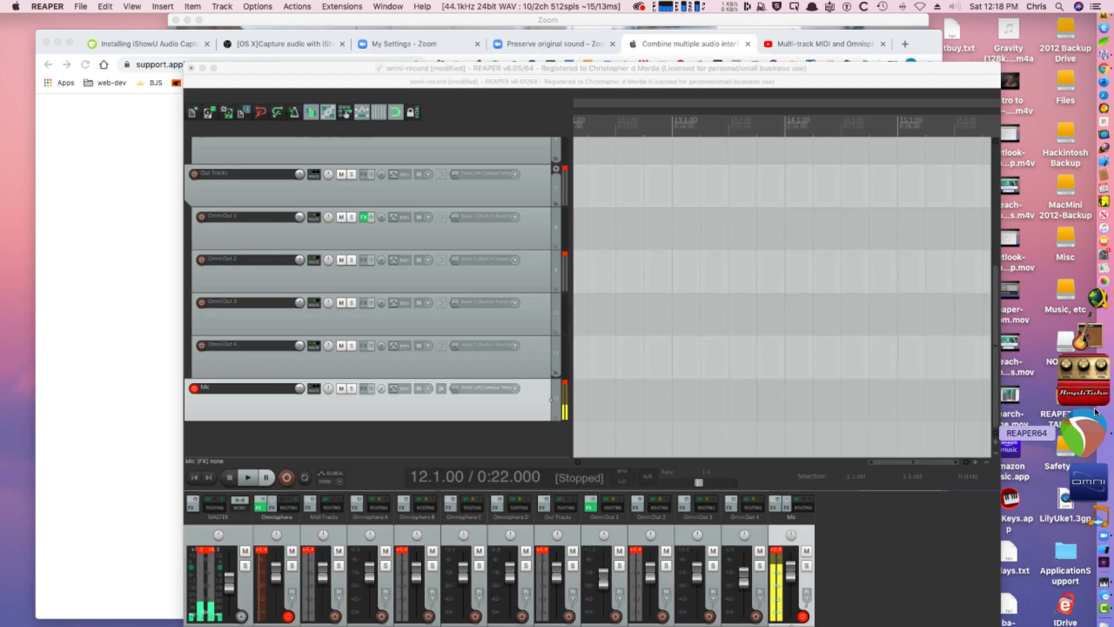
{"action": "left_click", "coordinate": [499, 378]}
{"action": "mouse_move", "coordinate": [522, 396]}
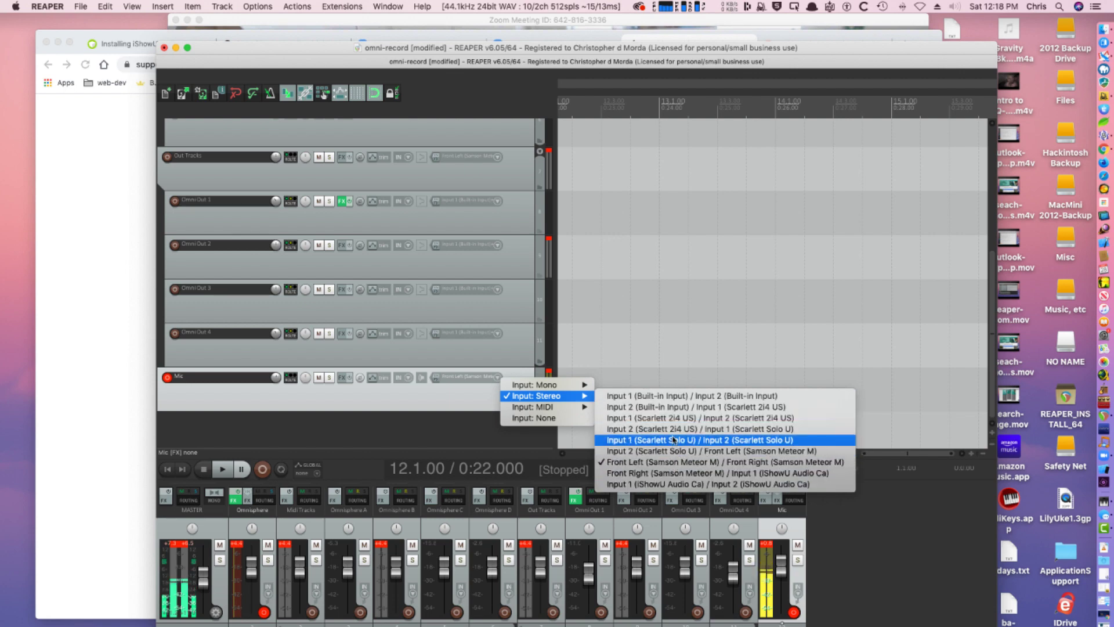
{"action": "key", "text": "Escape"}
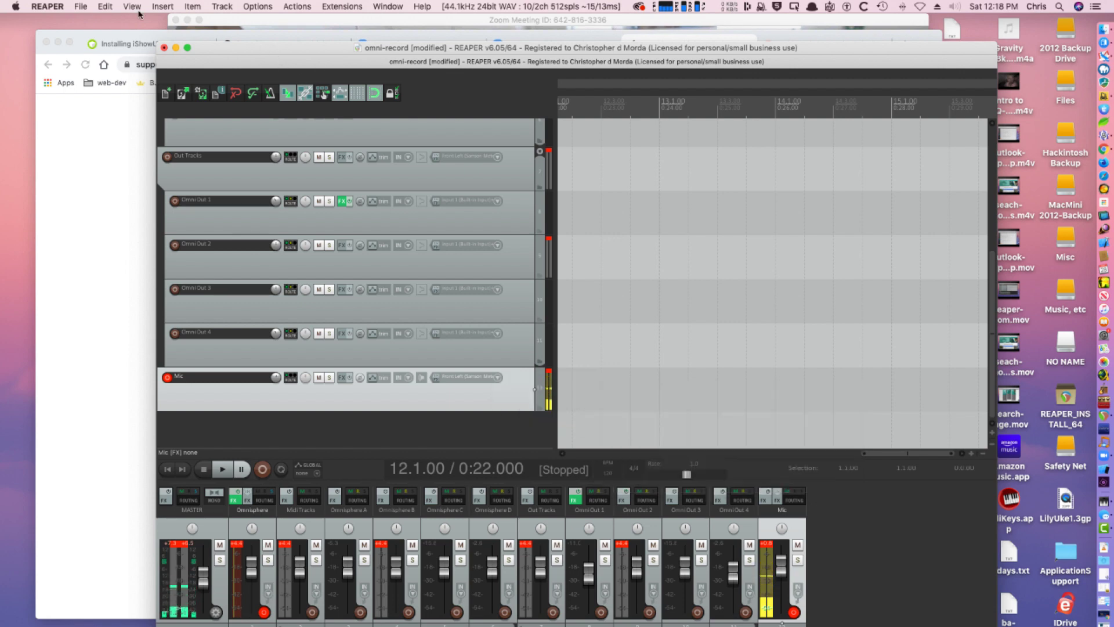
Review REAPER's audio input and output device preferences, accept them, and minimize the omni-record project window.
{"action": "left_click", "coordinate": [47, 6]}
{"action": "left_click", "coordinate": [52, 38]}
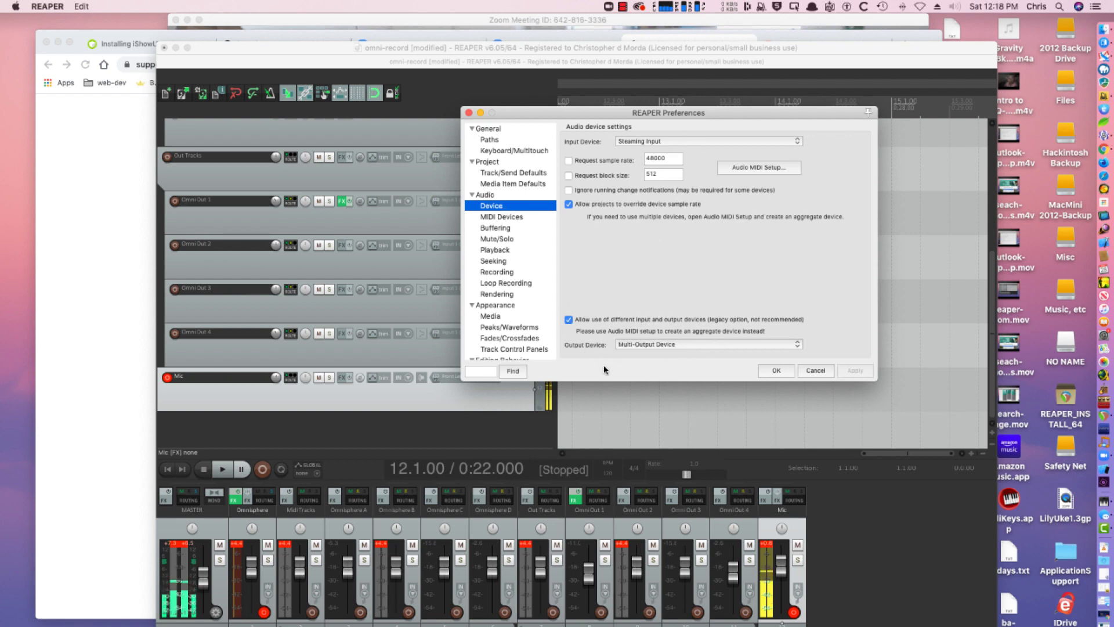
{"action": "left_click", "coordinate": [767, 376]}
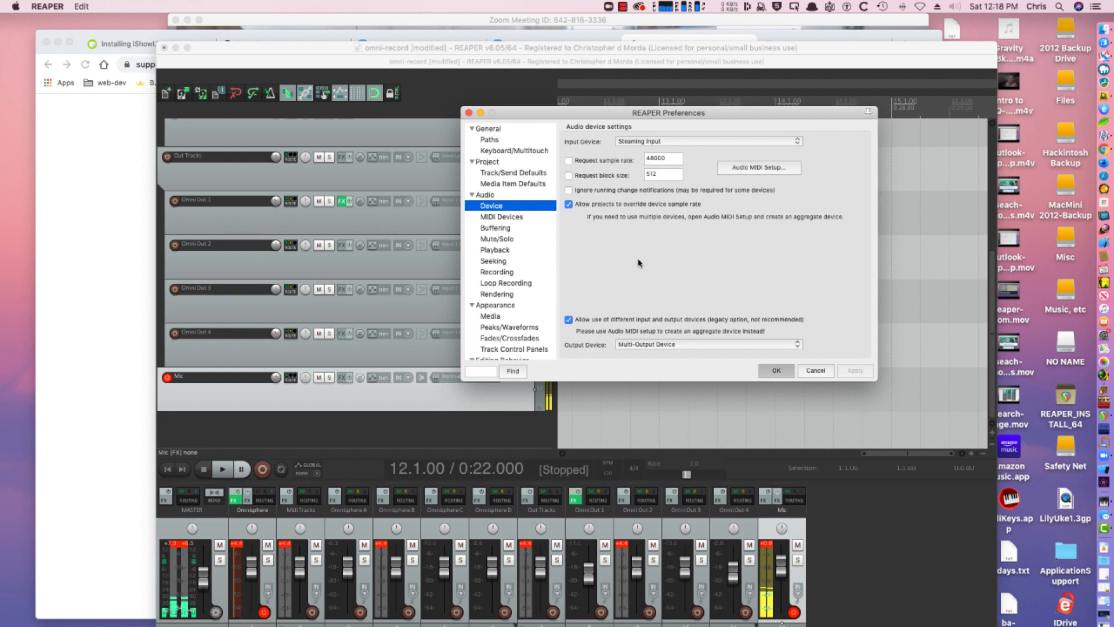
{"action": "double_click", "coordinate": [282, 50]}
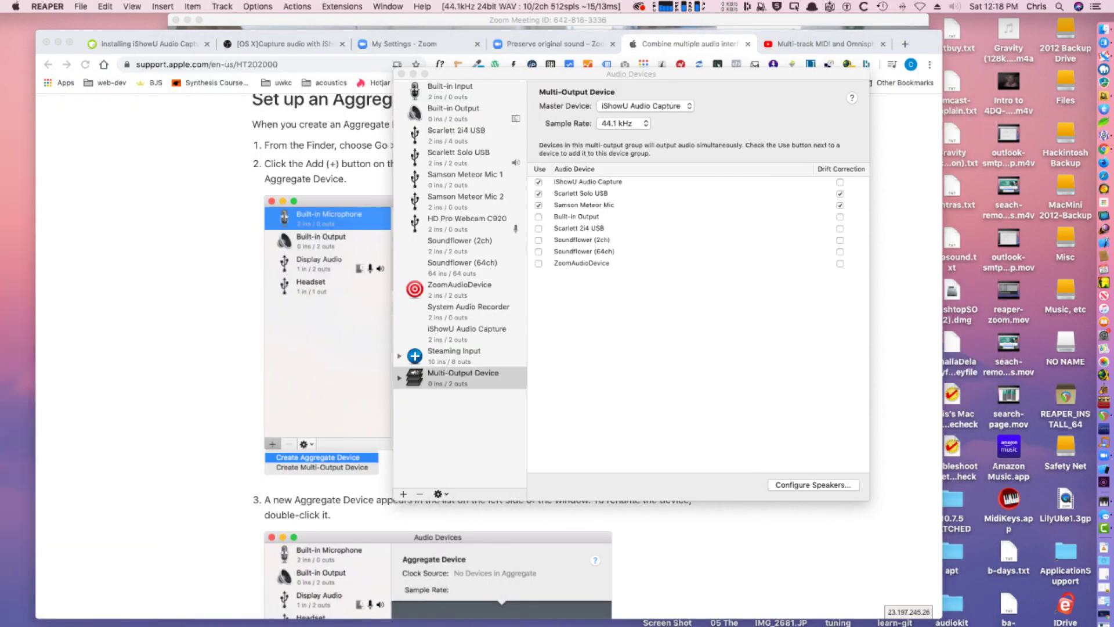
Compare the Steaming Input and Multi-Output Device settings in Audio MIDI Setup, highlight the iShowU Audio Capture entry, and move the window off the article.
{"action": "left_click", "coordinate": [462, 361]}
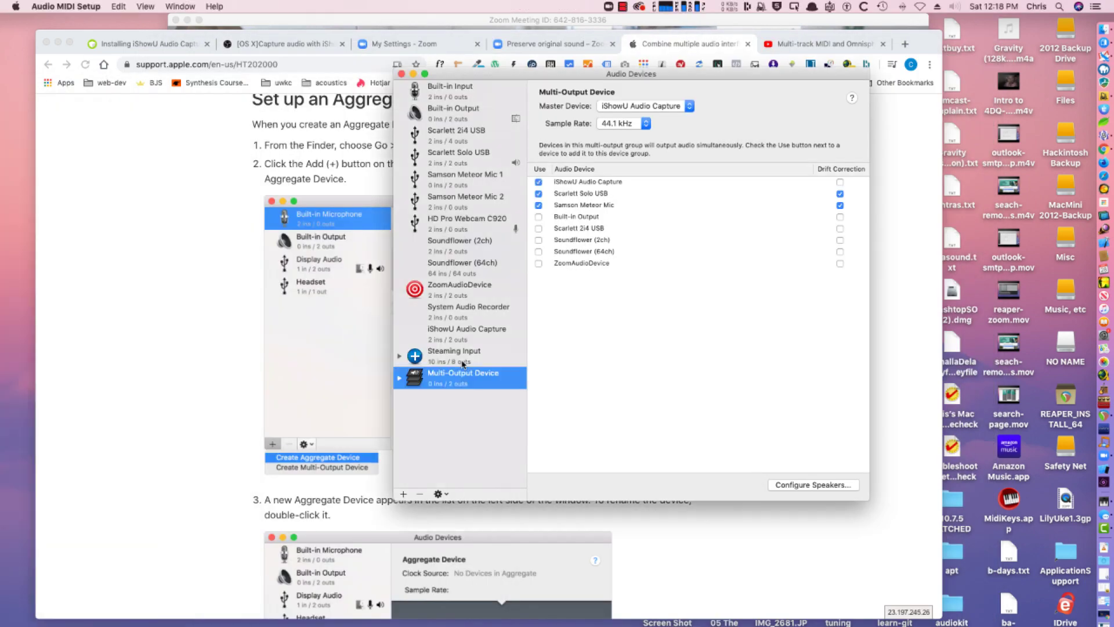
{"action": "left_click", "coordinate": [461, 355]}
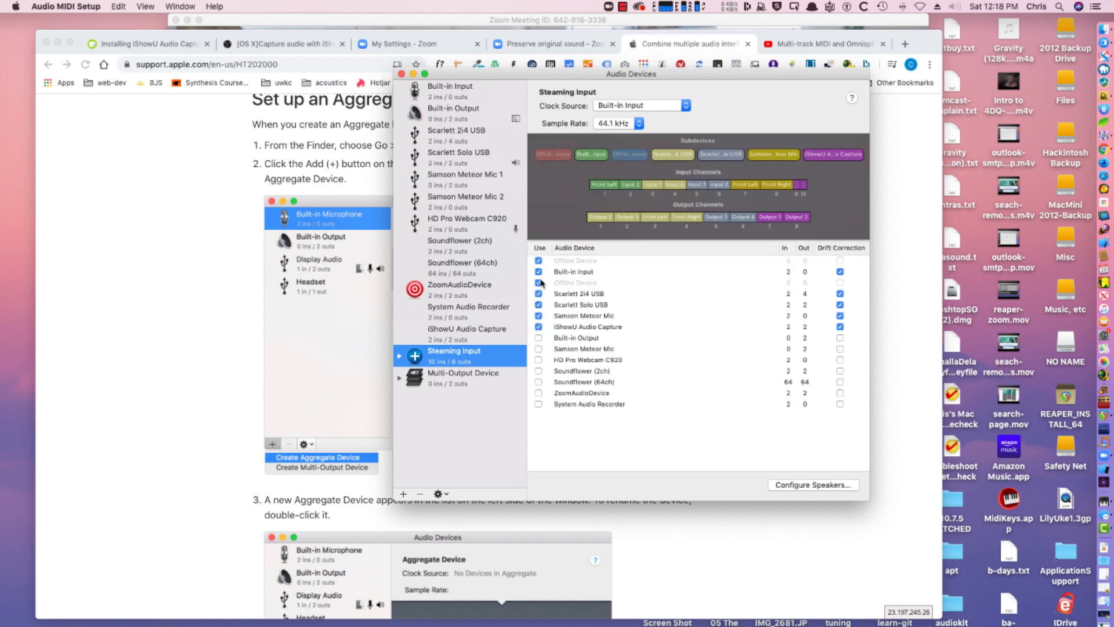
{"action": "left_click", "coordinate": [477, 375]}
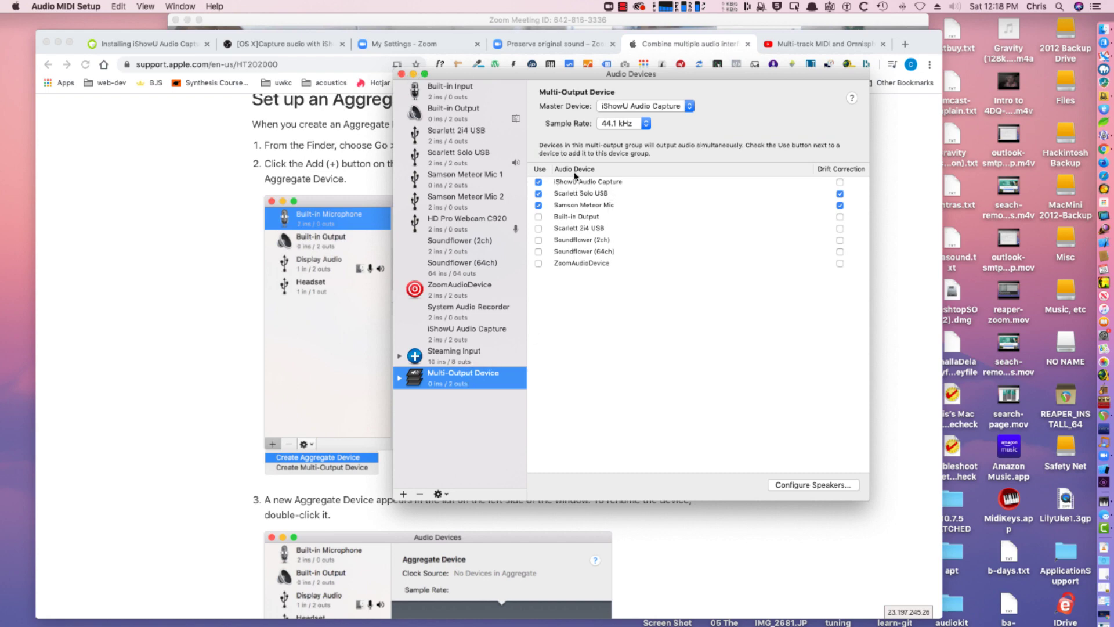
{"action": "left_click", "coordinate": [632, 182]}
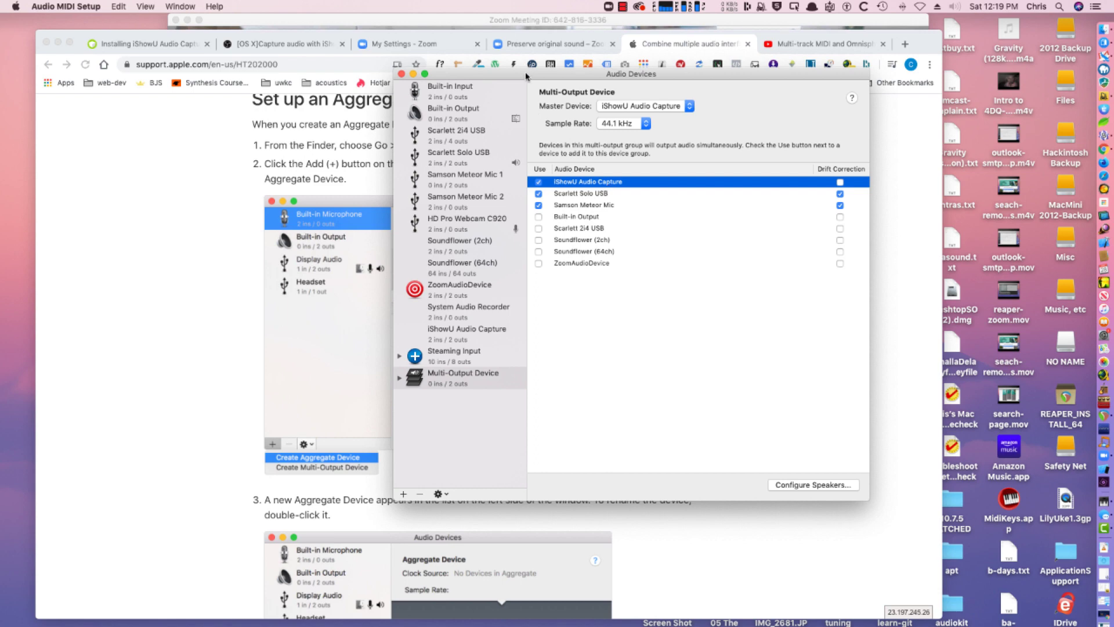
{"action": "left_click_drag", "start_coordinate": [526, 75], "coordinate": [681, 161]}
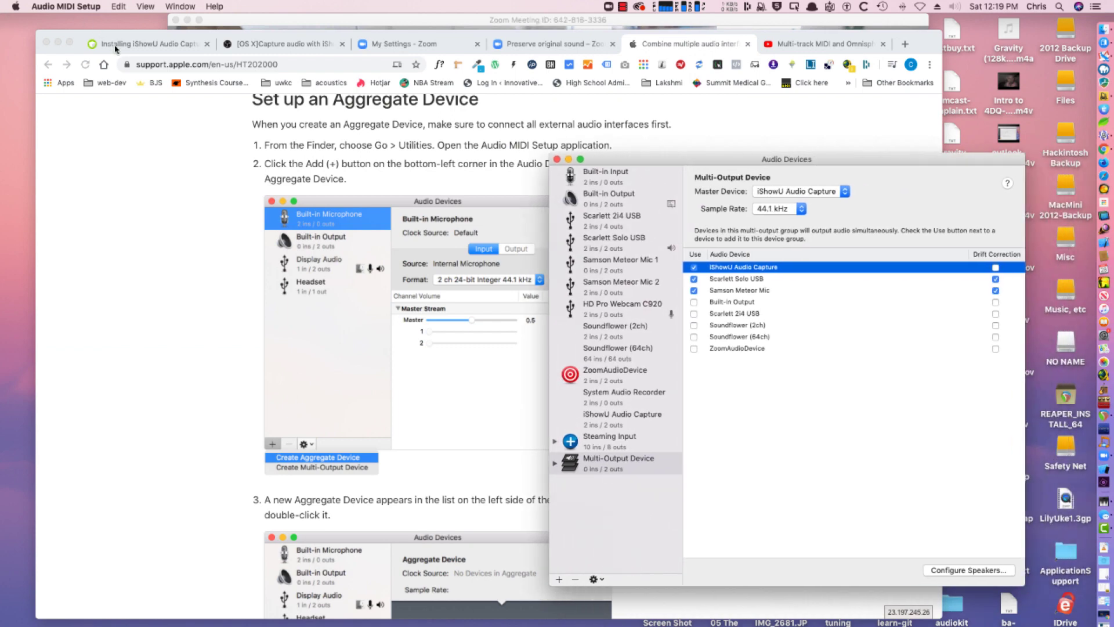
From the Installing iShowU Audio Capture article in Chrome, open the shinywhitebox home page in a new first tab and view its apps.
{"action": "left_click", "coordinate": [115, 47]}
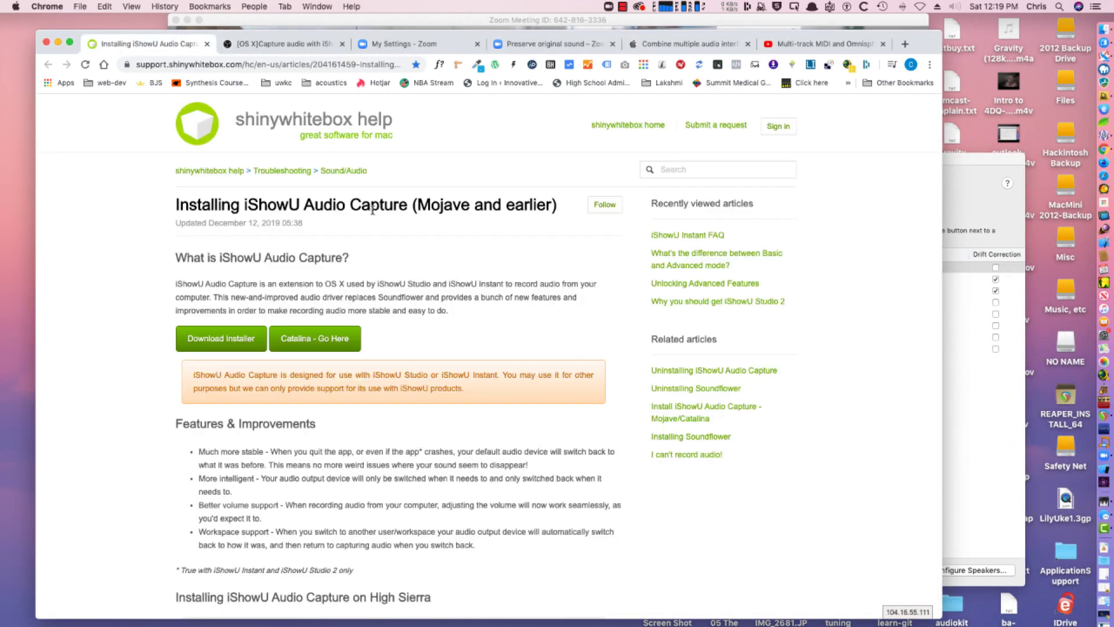
{"action": "scroll", "coordinate": [372, 210], "scroll_direction": "down", "scroll_amount": 1}
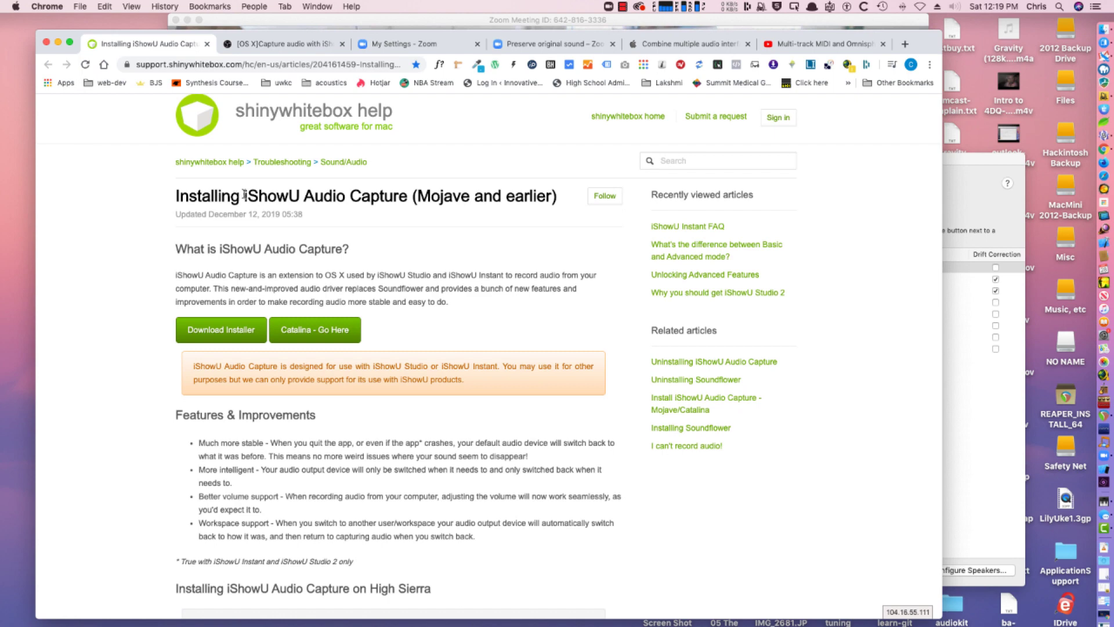
{"action": "scroll", "coordinate": [322, 196], "scroll_direction": "up", "scroll_amount": 1}
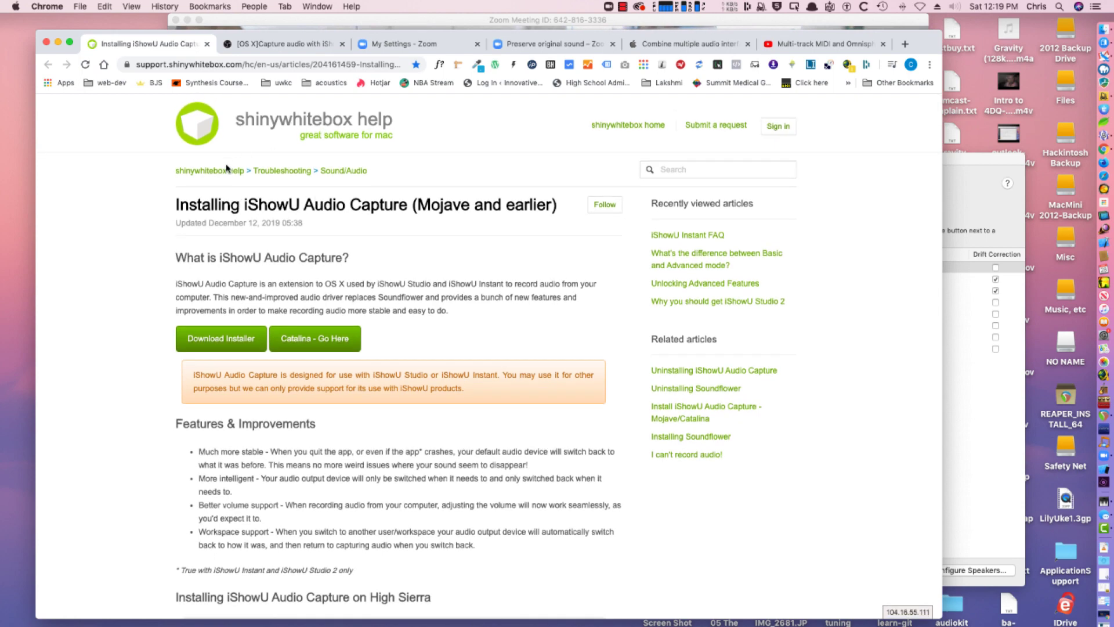
{"action": "left_click", "coordinate": [628, 125], "text": "super"}
{"action": "left_click_drag", "start_coordinate": [255, 44], "coordinate": [147, 53]}
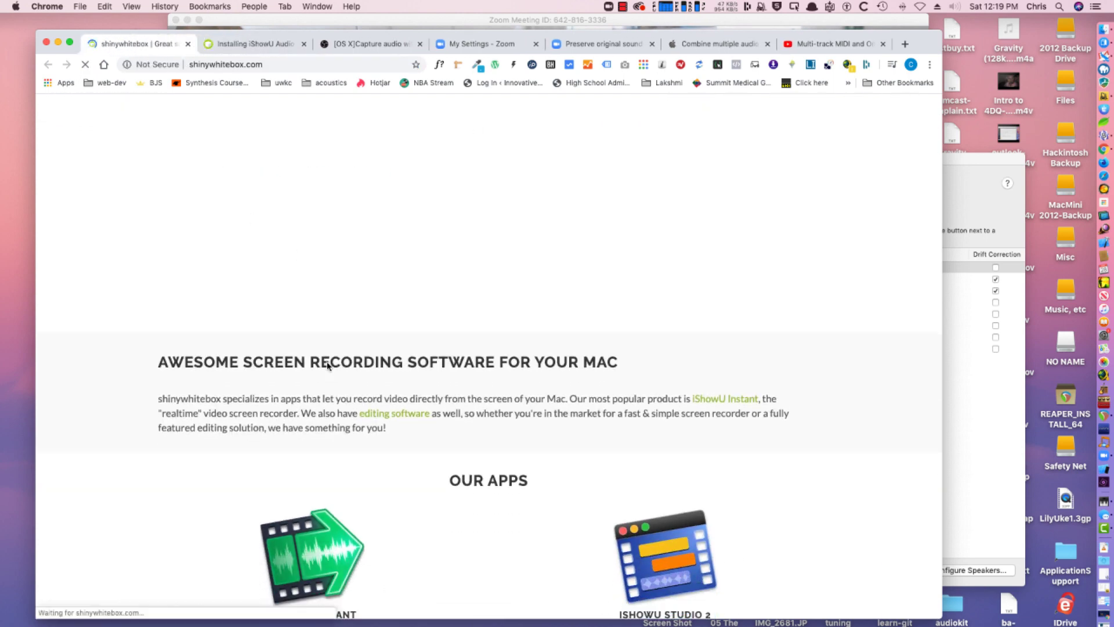
{"action": "scroll", "coordinate": [328, 366], "scroll_direction": "down", "scroll_amount": 5}
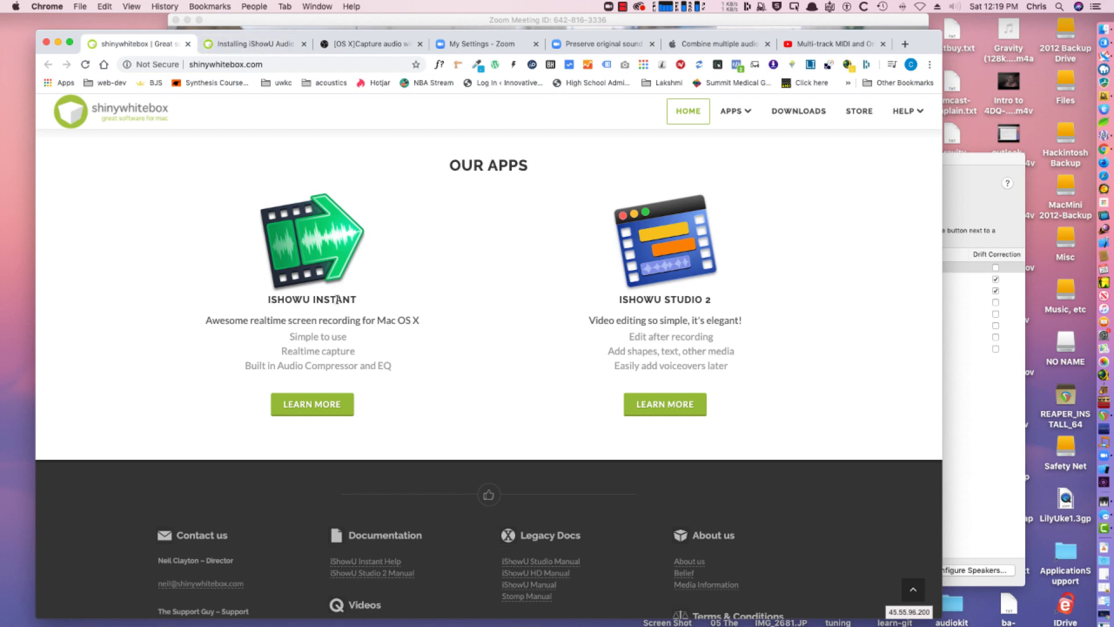
Return to the Installing iShowU Audio Capture article and review its installation instructions, including the Security & Privacy confirmation.
{"action": "left_click", "coordinate": [220, 46]}
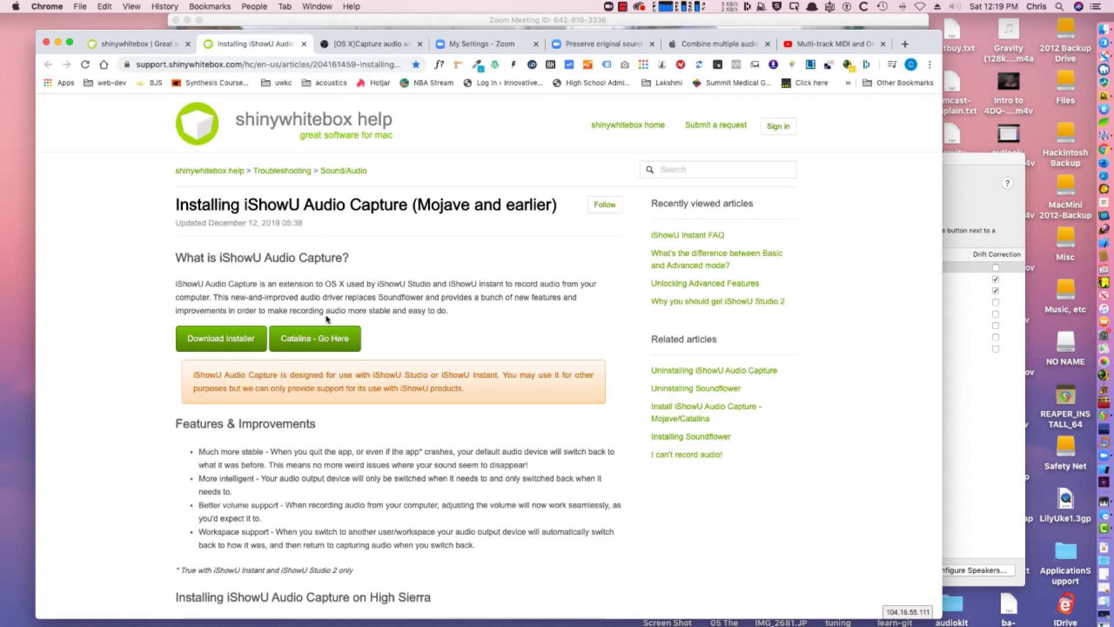
{"action": "scroll", "coordinate": [326, 318], "scroll_direction": "down", "scroll_amount": 10}
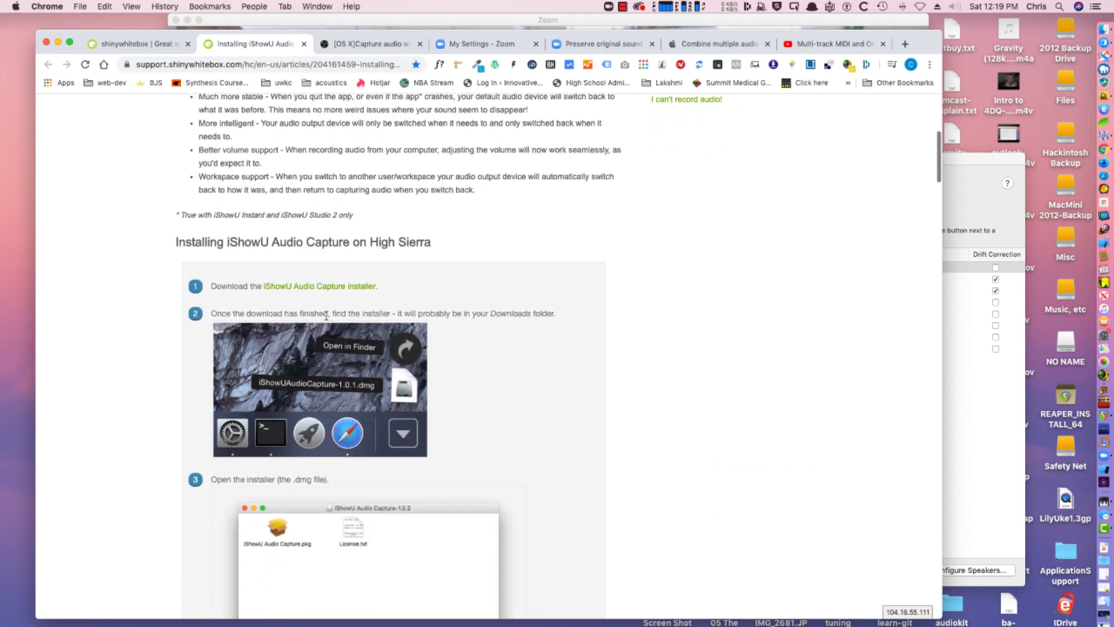
{"action": "scroll", "coordinate": [326, 317], "scroll_direction": "down", "scroll_amount": 15}
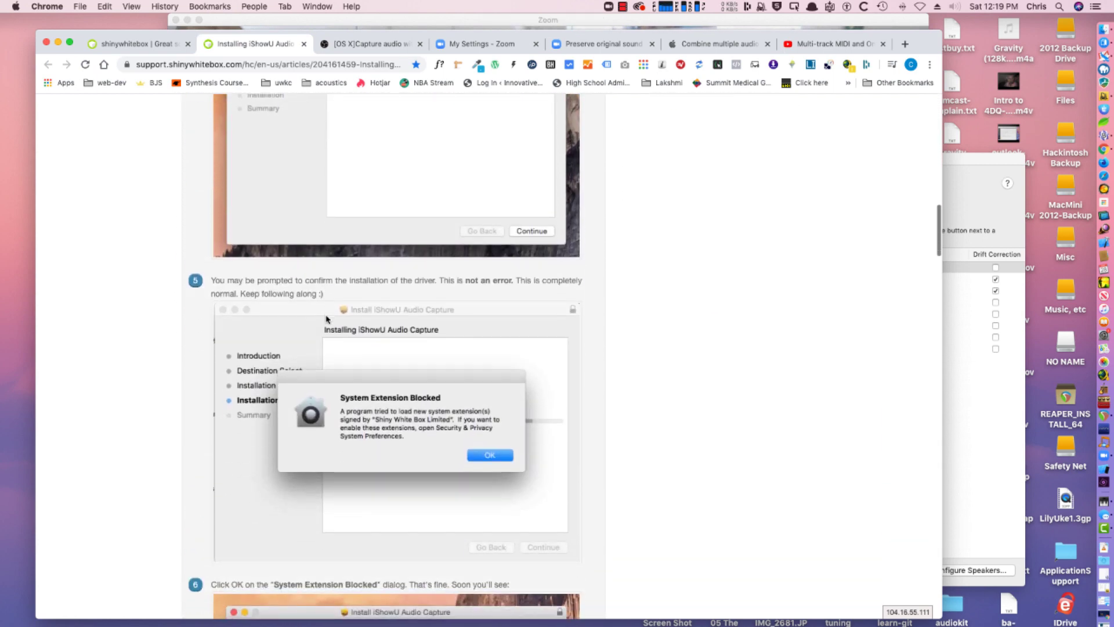
{"action": "scroll", "coordinate": [326, 319], "scroll_direction": "down", "scroll_amount": 15}
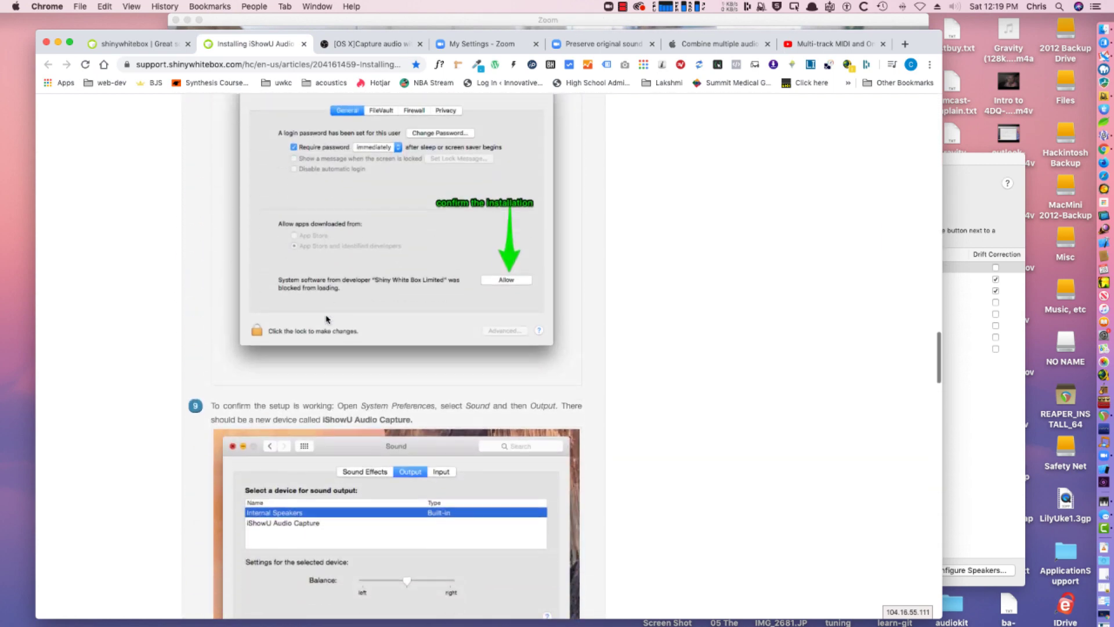
{"action": "scroll", "coordinate": [327, 319], "scroll_direction": "up", "scroll_amount": 3}
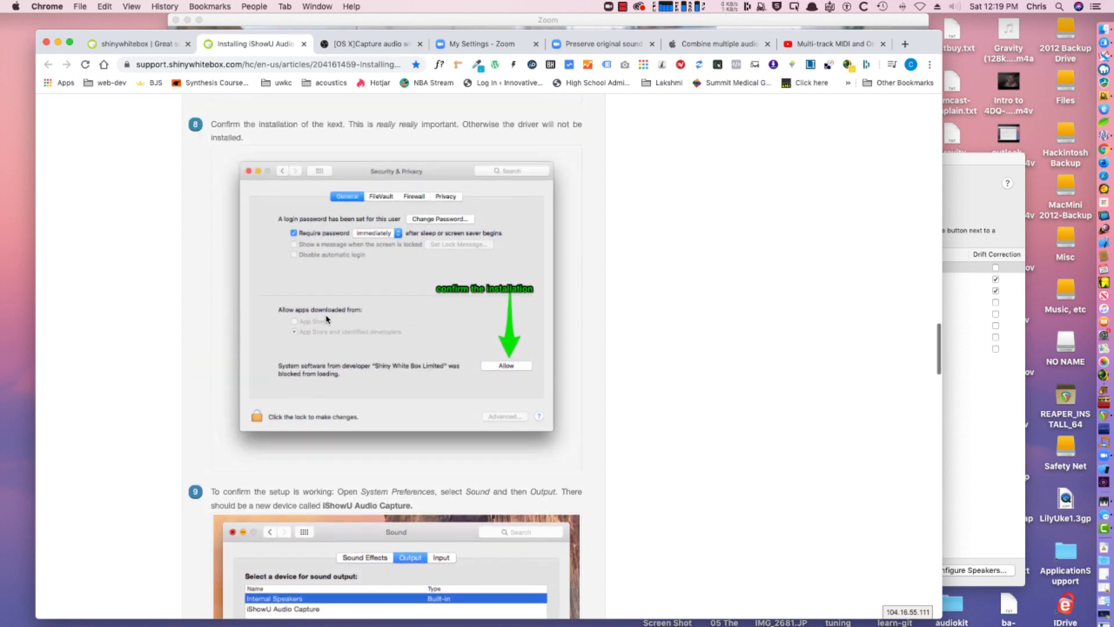
{"action": "scroll", "coordinate": [326, 317], "scroll_direction": "down", "scroll_amount": 12}
{"action": "scroll", "coordinate": [326, 317], "scroll_direction": "down", "scroll_amount": 12}
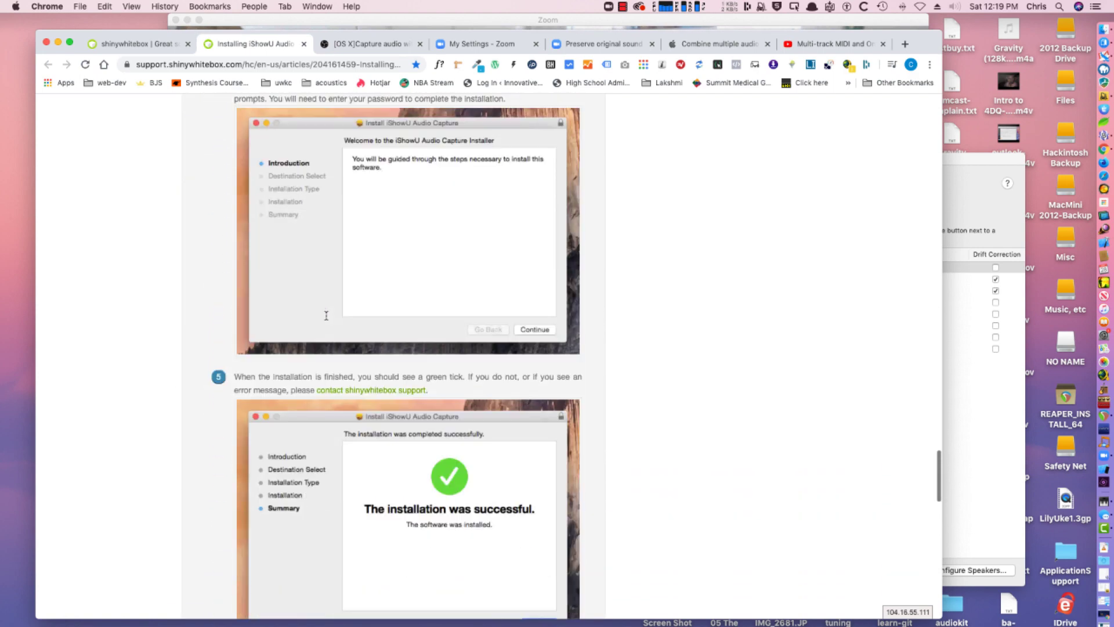
{"action": "scroll", "coordinate": [326, 318], "scroll_direction": "down", "scroll_amount": 5}
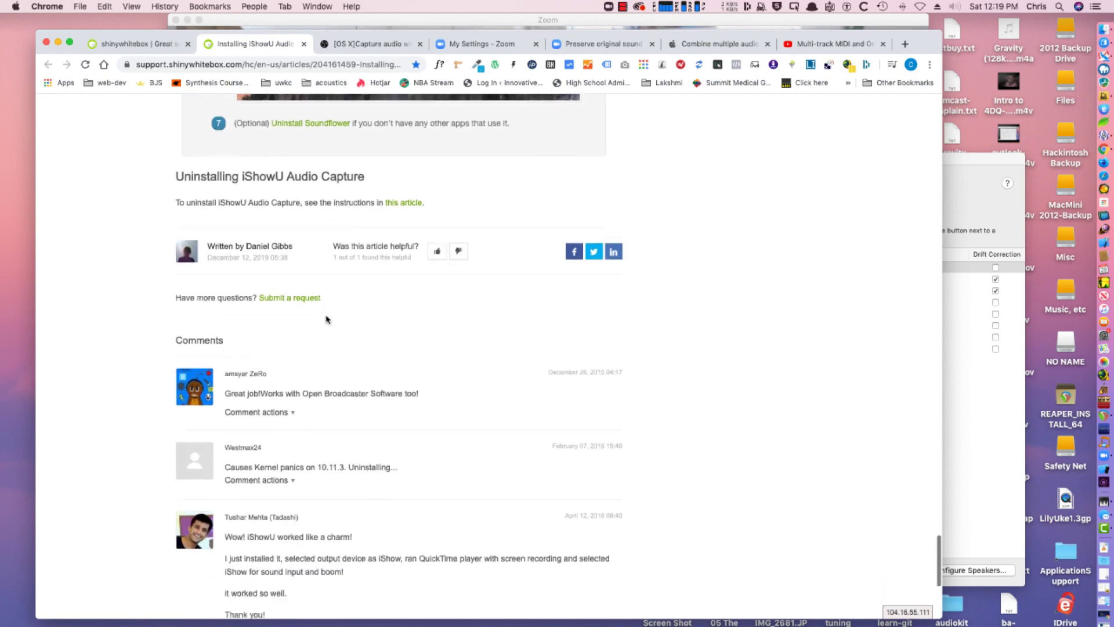
{"action": "scroll", "coordinate": [326, 319], "scroll_direction": "up", "scroll_amount": 15}
{"action": "scroll", "coordinate": [326, 319], "scroll_direction": "up", "scroll_amount": 20}
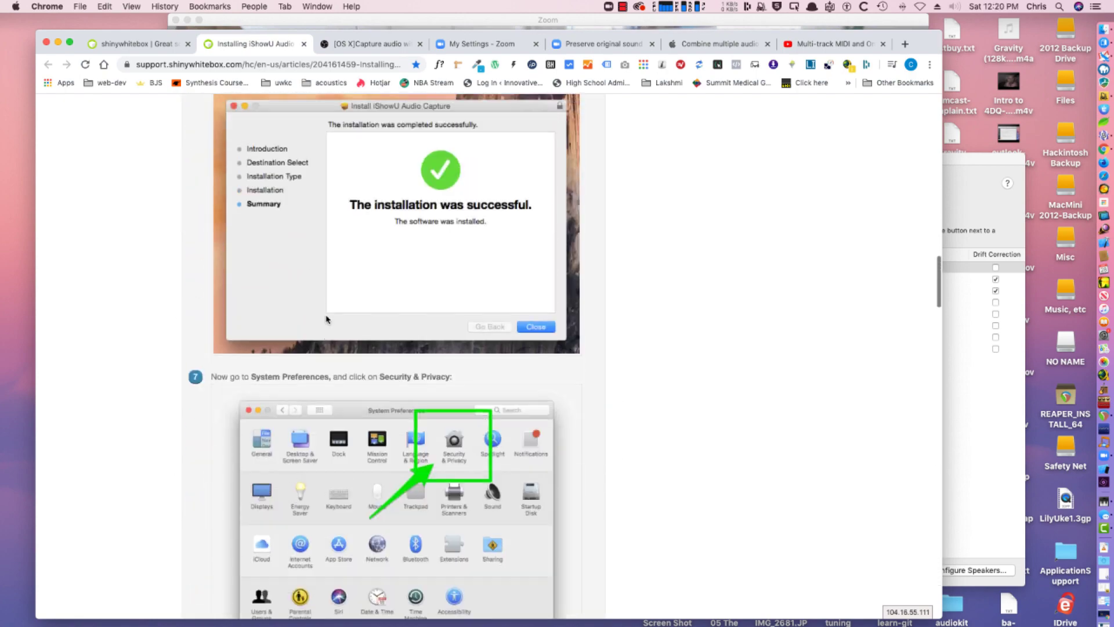
{"action": "scroll", "coordinate": [327, 319], "scroll_direction": "up", "scroll_amount": 2}
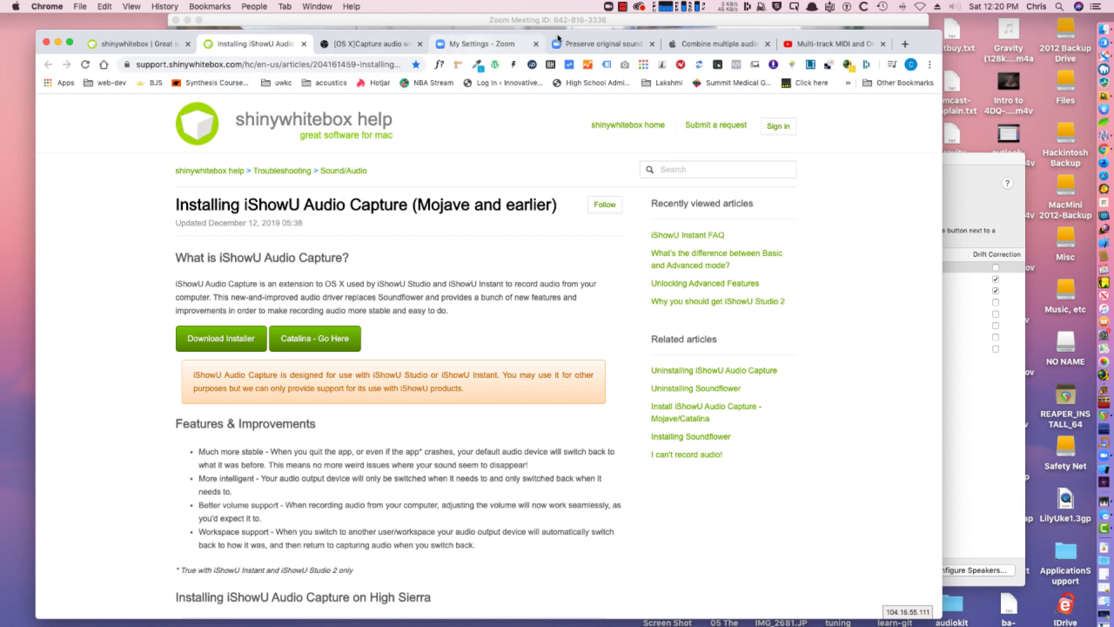
Revisit the Multi-Output Device in Audio MIDI Setup, then switch to the BBEdit notes, highlight "preserve original sound", and move the notes window aside.
{"action": "left_click", "coordinate": [974, 180]}
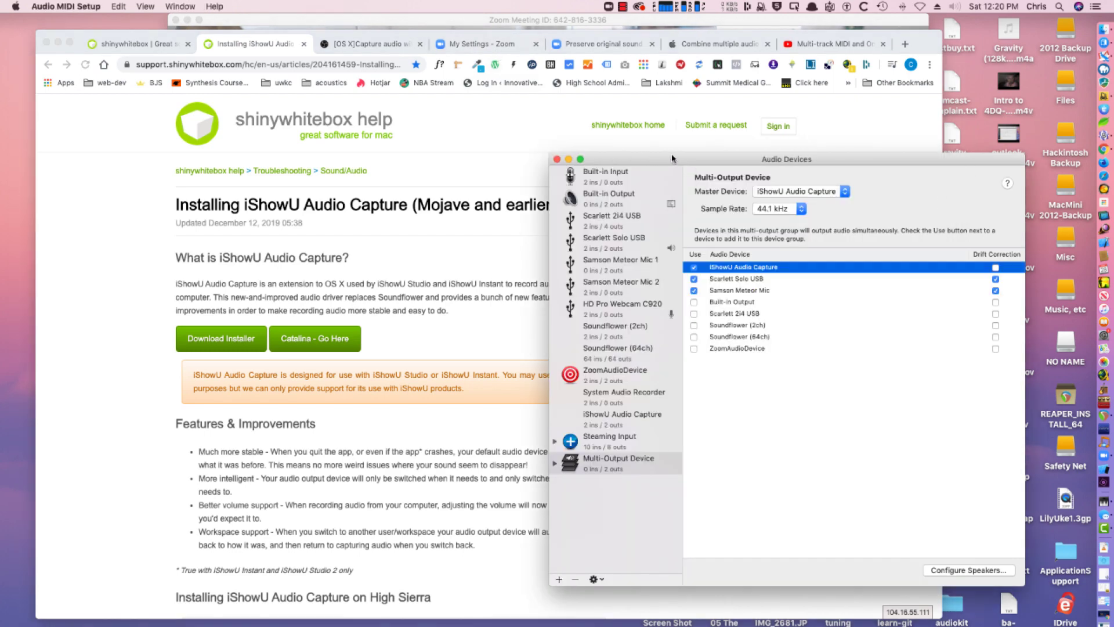
{"action": "left_click_drag", "start_coordinate": [672, 159], "coordinate": [505, 104]}
{"action": "key", "text": "super+Tab"}
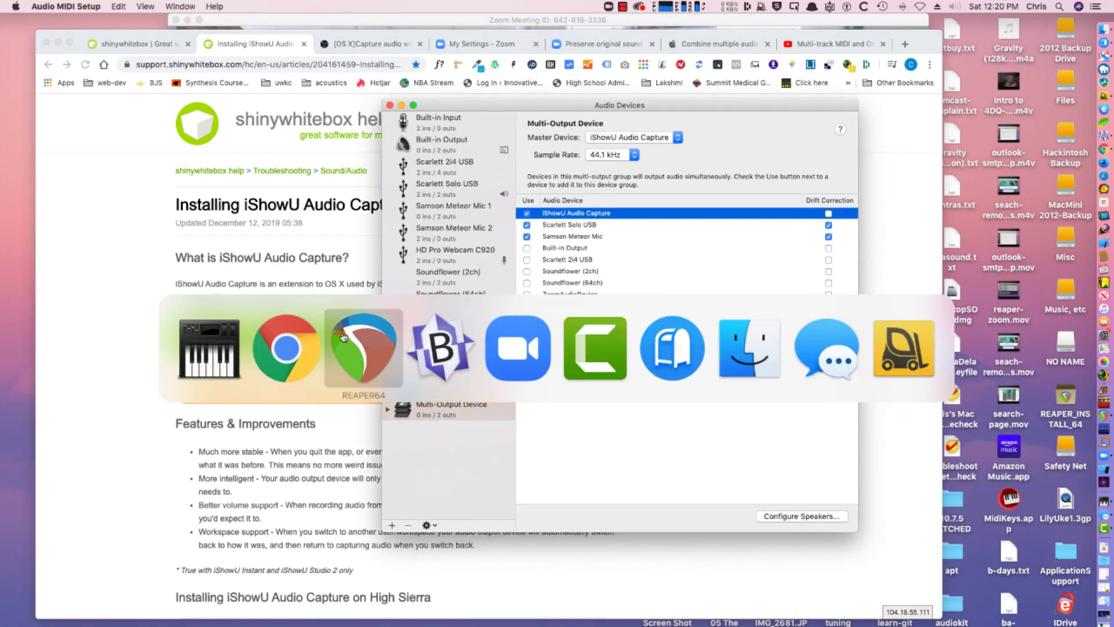
{"action": "key", "text": "super+Tab"}
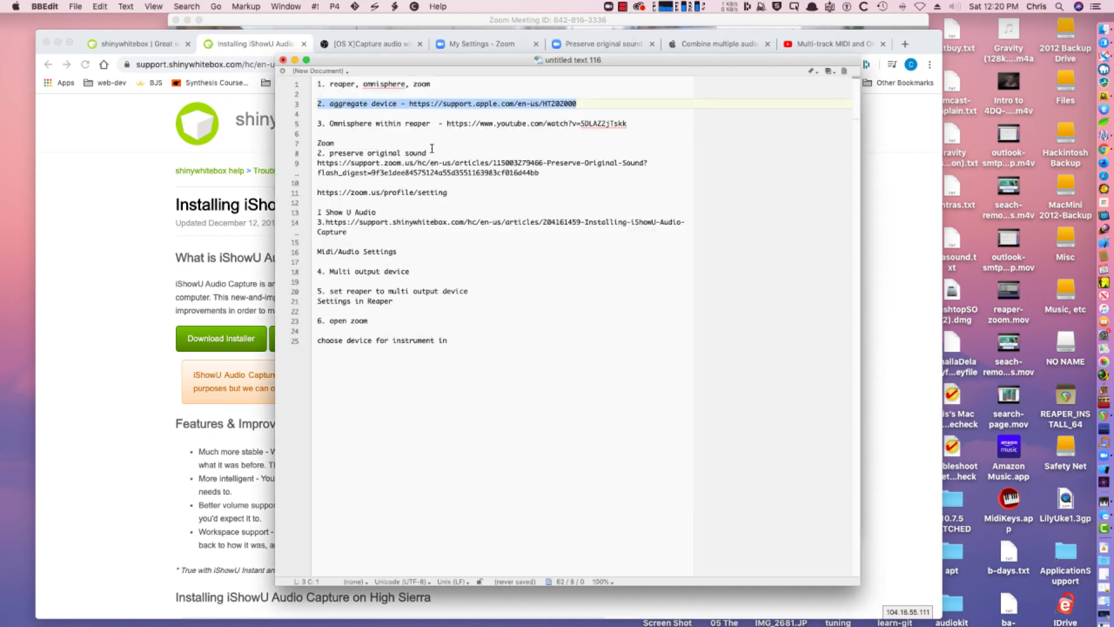
{"action": "left_click_drag", "start_coordinate": [427, 153], "coordinate": [329, 153]}
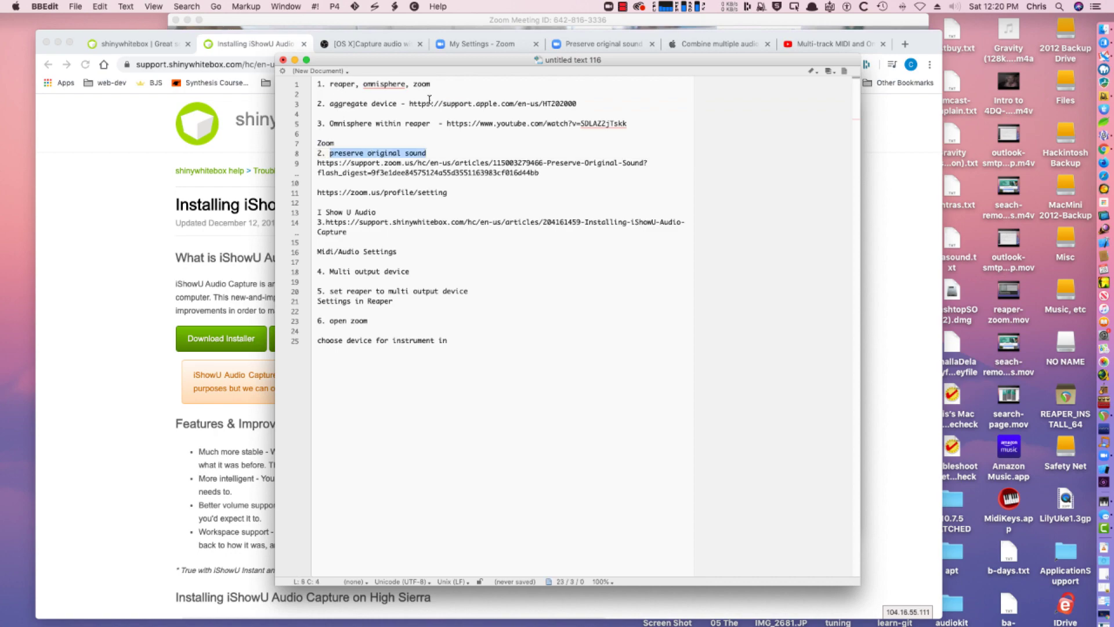
{"action": "left_click_drag", "start_coordinate": [448, 61], "coordinate": [658, 76]}
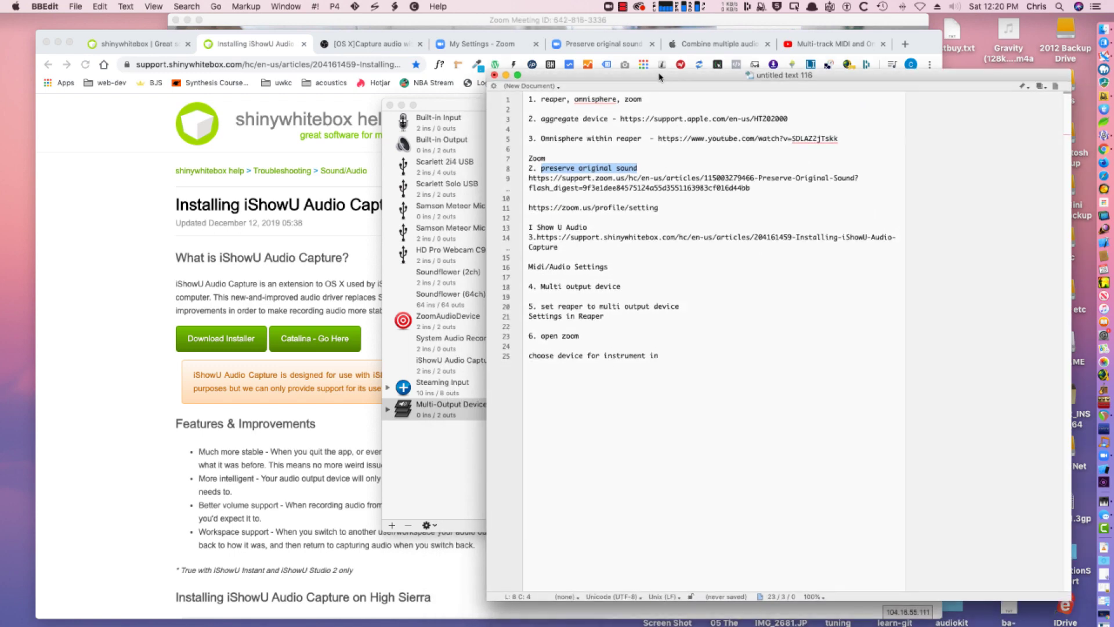
Close the Audio Devices window and highlight "preserve original sound" again in the BBEdit notes.
{"action": "left_click", "coordinate": [454, 103]}
{"action": "key", "text": "super+w"}
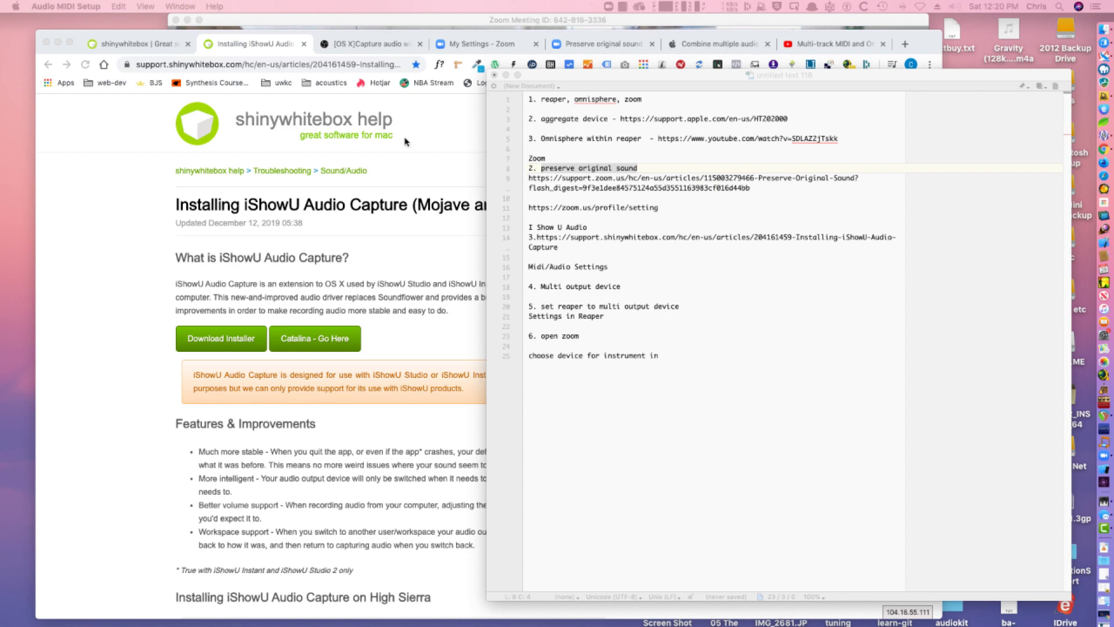
{"action": "left_click", "coordinate": [593, 196]}
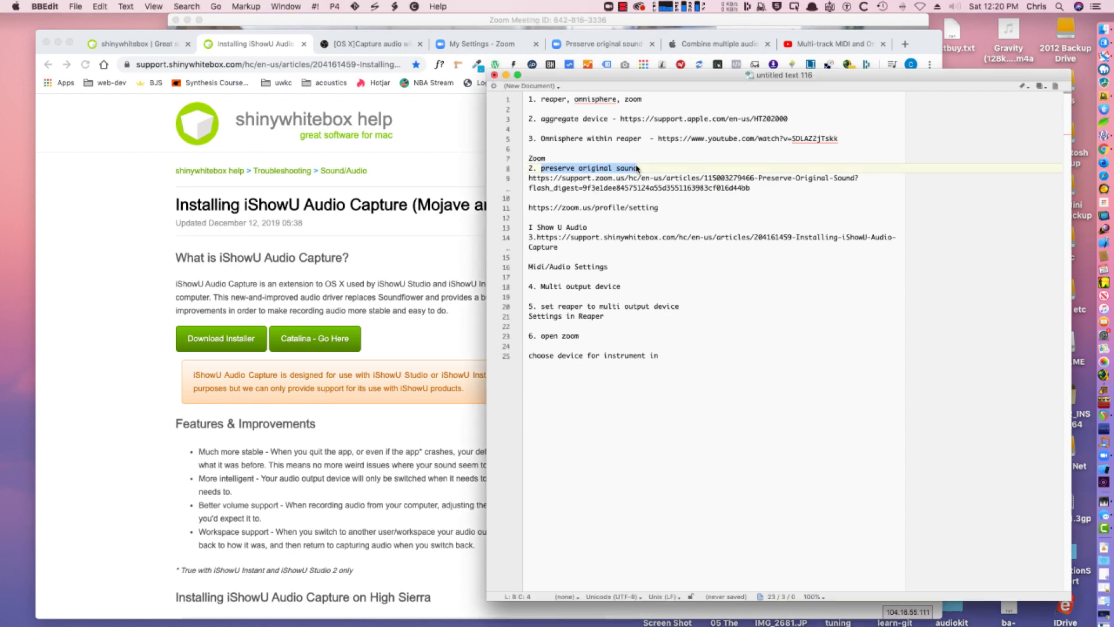
{"action": "left_click_drag", "start_coordinate": [637, 168], "coordinate": [541, 168]}
Switch to Chrome, open the Zoom My Settings page, and look through its Schedule Meeting and In Meeting (Basic) options.
{"action": "left_click", "coordinate": [429, 113]}
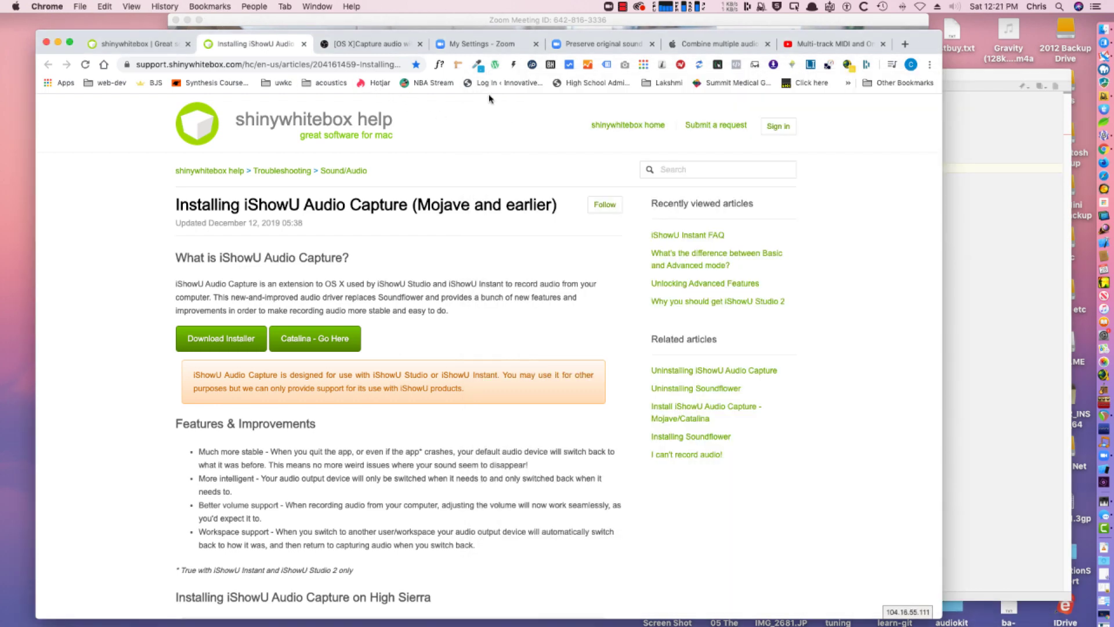
{"action": "left_click", "coordinate": [491, 47]}
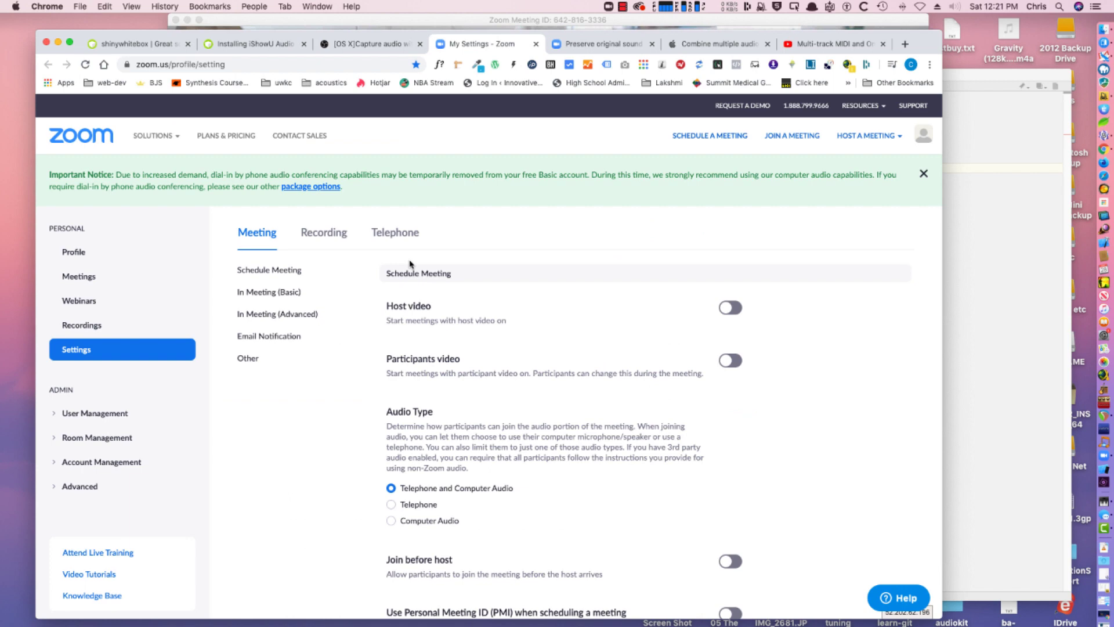
{"action": "left_click", "coordinate": [220, 64]}
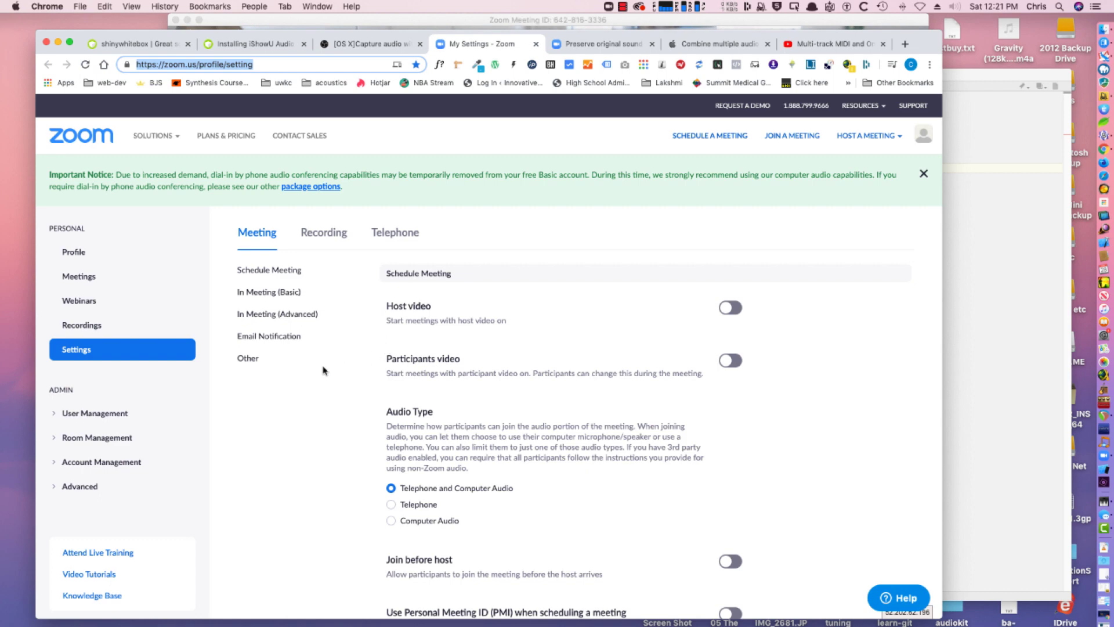
{"action": "scroll", "coordinate": [406, 354], "scroll_direction": "down", "scroll_amount": 10}
{"action": "scroll", "coordinate": [485, 372], "scroll_direction": "down", "scroll_amount": 2}
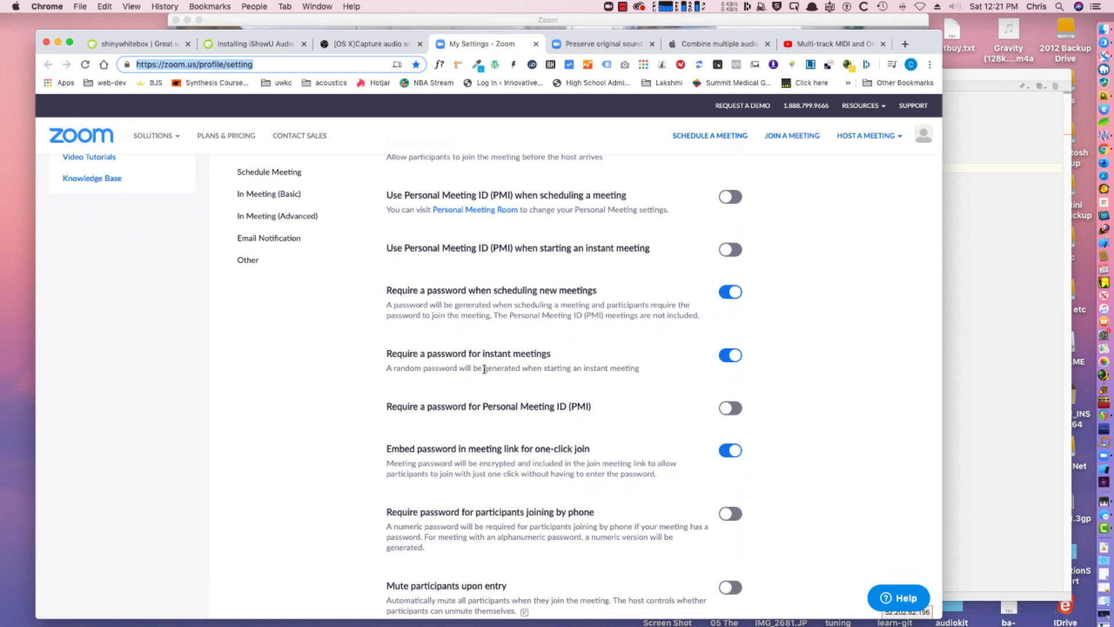
{"action": "scroll", "coordinate": [484, 370], "scroll_direction": "down", "scroll_amount": 5}
{"action": "scroll", "coordinate": [485, 372], "scroll_direction": "down", "scroll_amount": 13}
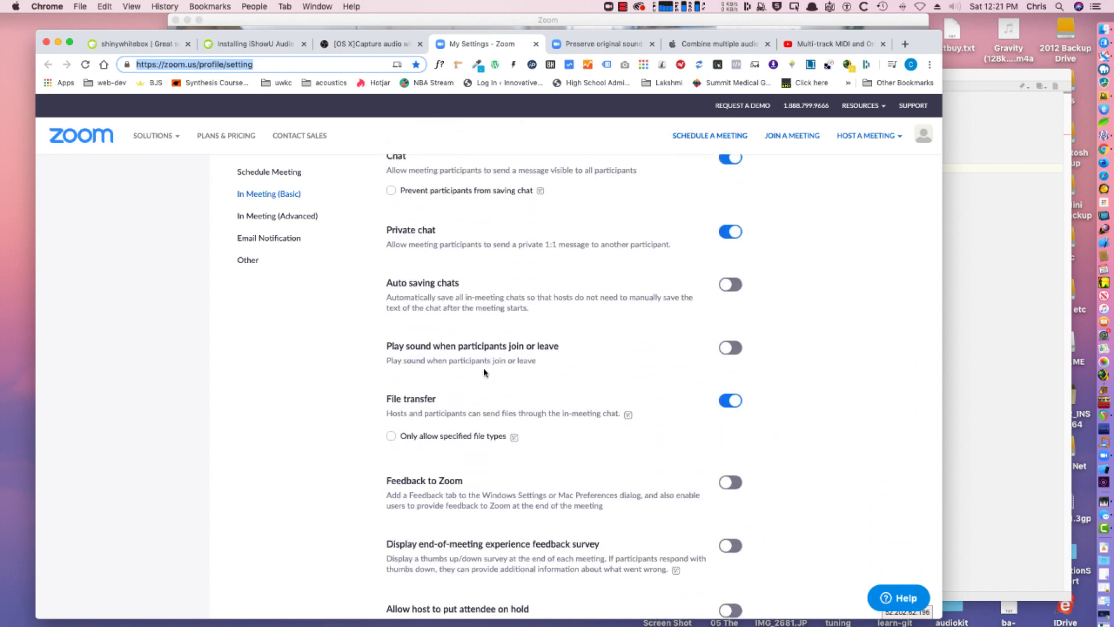
{"action": "scroll", "coordinate": [568, 450], "scroll_direction": "down", "scroll_amount": 7}
{"action": "scroll", "coordinate": [568, 450], "scroll_direction": "down", "scroll_amount": 12}
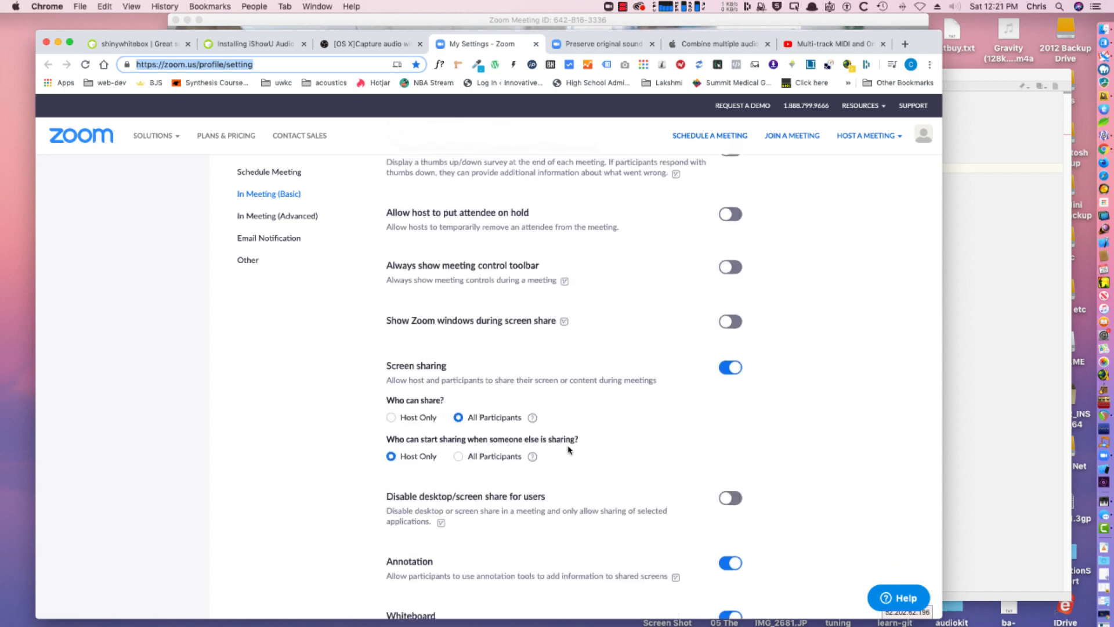
{"action": "scroll", "coordinate": [568, 450], "scroll_direction": "down", "scroll_amount": 6}
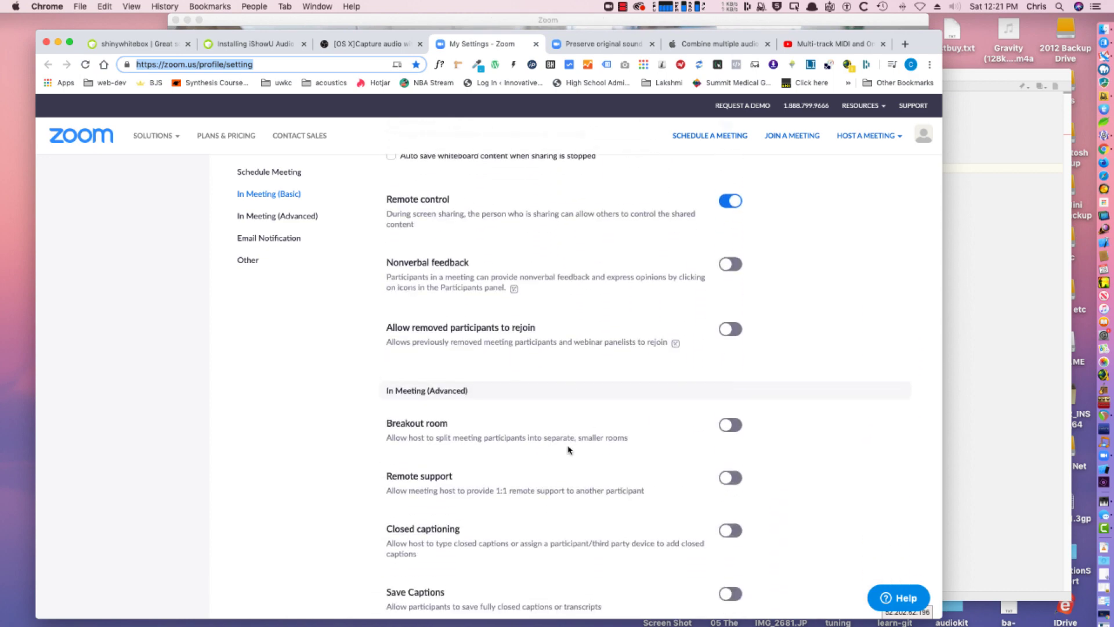
Go to the In Meeting (Advanced) settings and highlight "Allow users to select original sound in their client settings".
{"action": "left_click", "coordinate": [297, 216]}
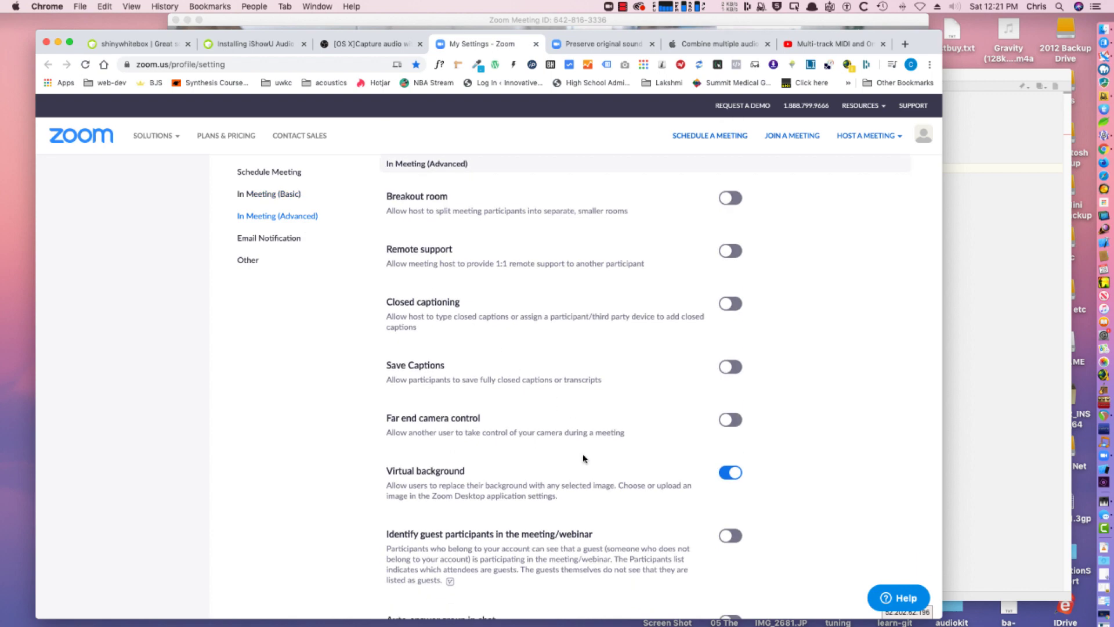
{"action": "scroll", "coordinate": [583, 458], "scroll_direction": "down", "scroll_amount": 15}
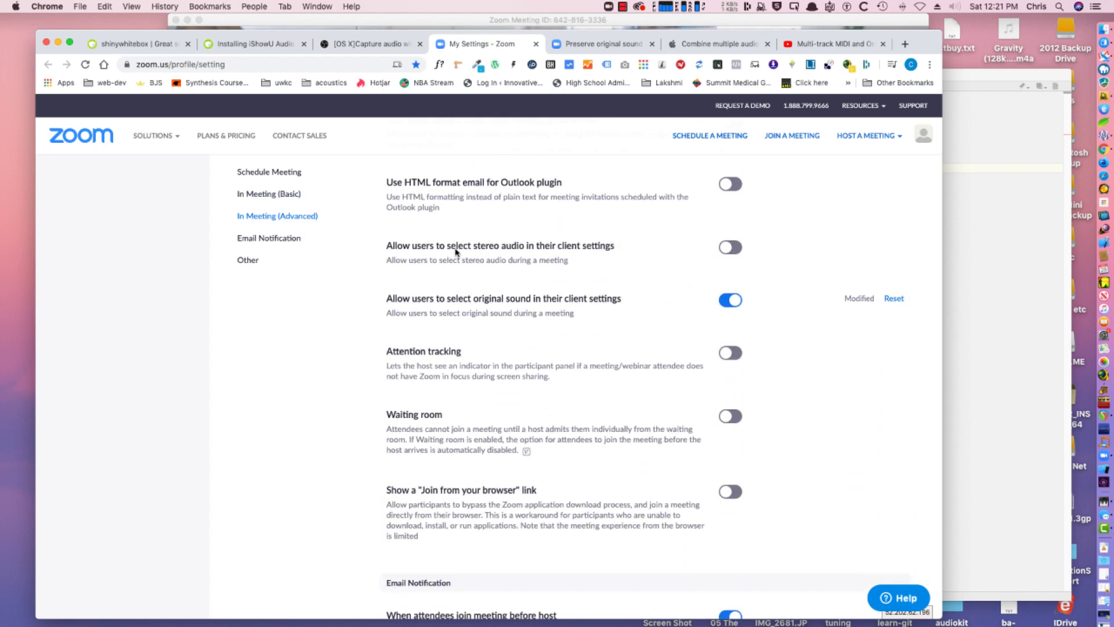
{"action": "left_click_drag", "start_coordinate": [629, 299], "coordinate": [385, 297]}
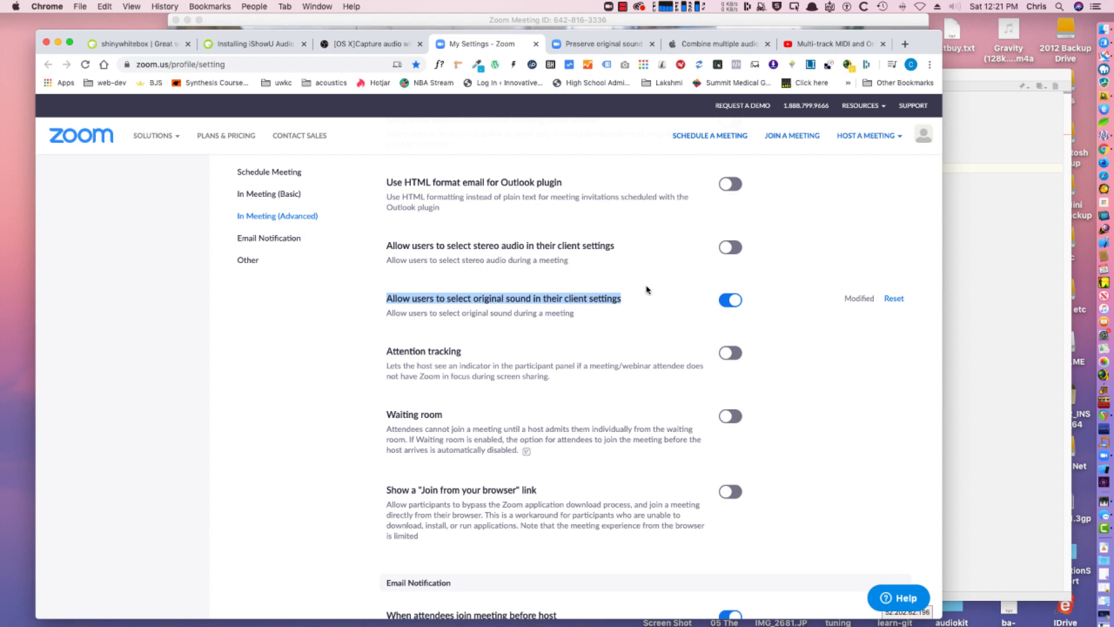
{"action": "scroll", "coordinate": [647, 290], "scroll_direction": "down", "scroll_amount": 15}
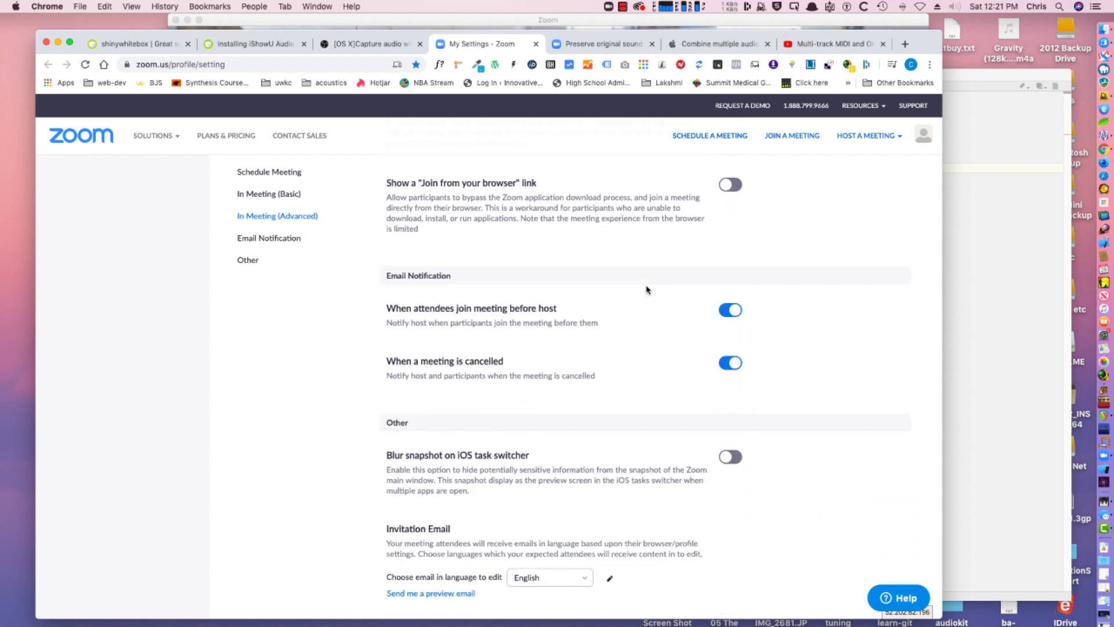
{"action": "scroll", "coordinate": [648, 290], "scroll_direction": "up", "scroll_amount": 20}
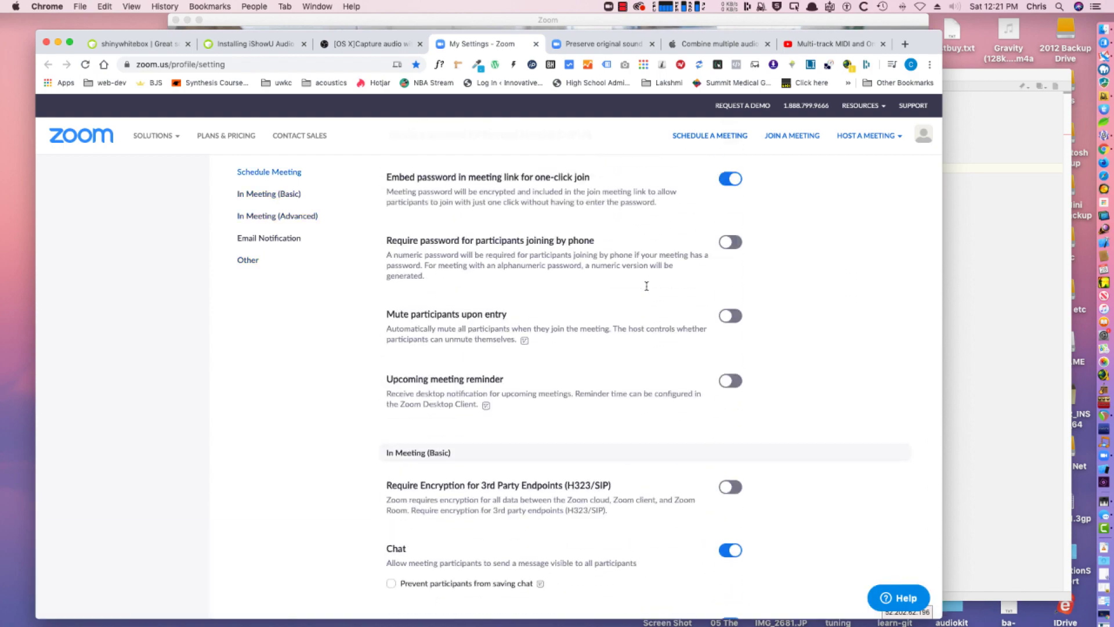
{"action": "scroll", "coordinate": [647, 290], "scroll_direction": "down", "scroll_amount": 8}
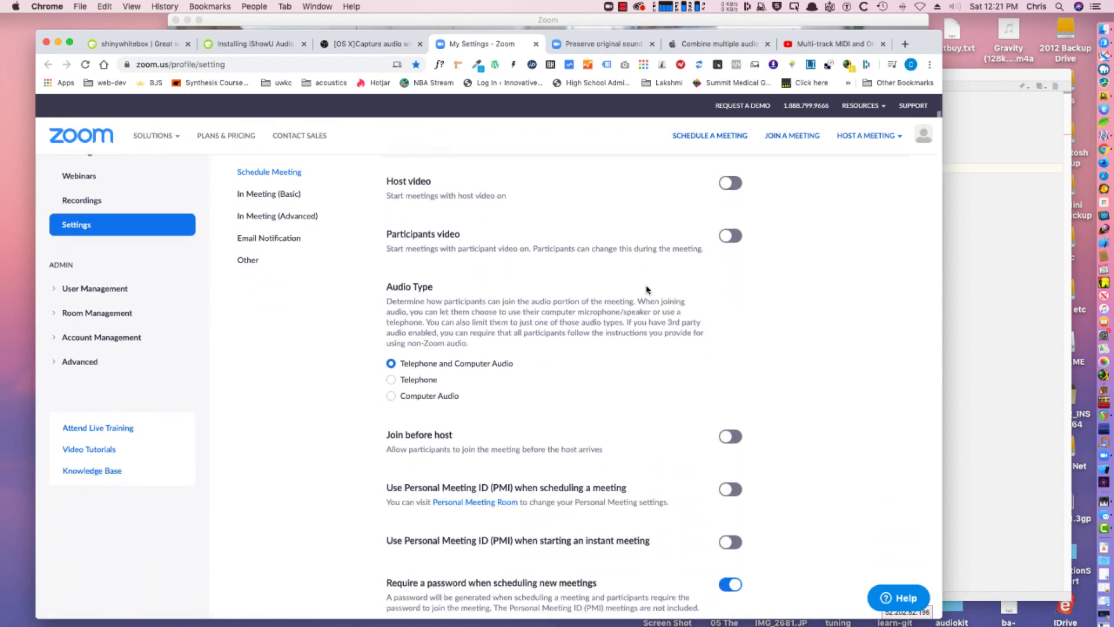
{"action": "scroll", "coordinate": [647, 285], "scroll_direction": "down", "scroll_amount": 5}
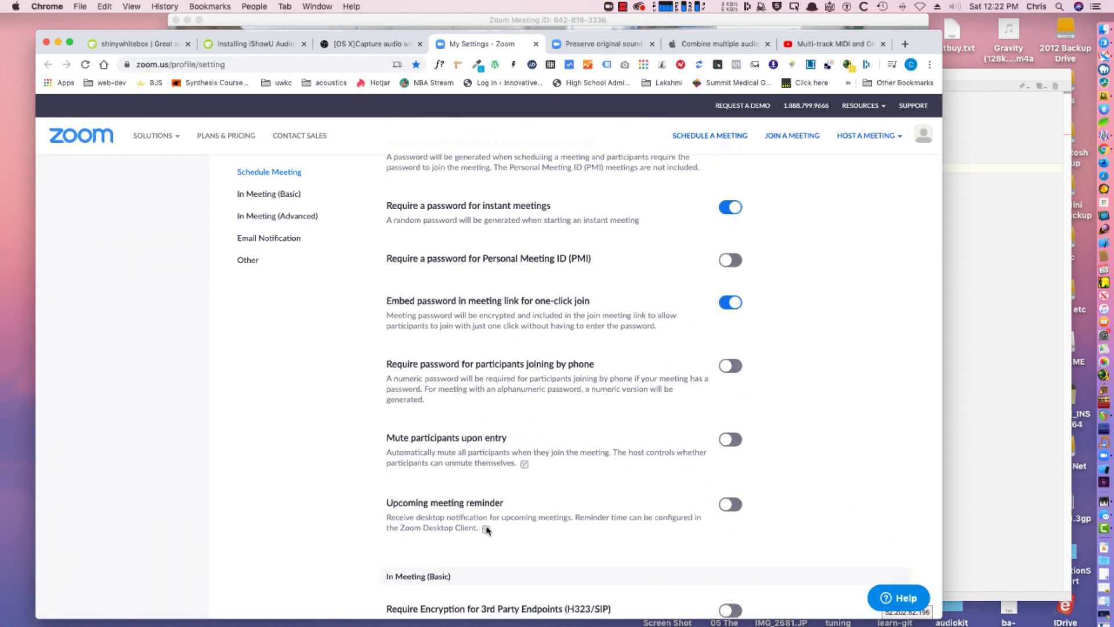
{"action": "key", "text": "super+Tab"}
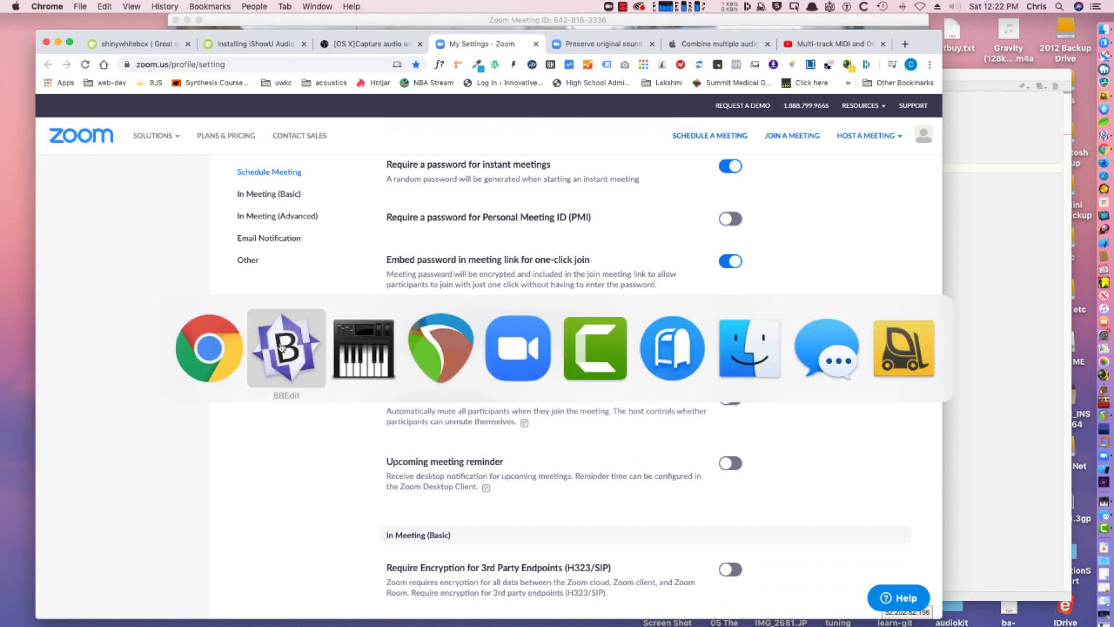
{"action": "key", "text": "super+shift+Tab"}
{"action": "scroll", "coordinate": [479, 245], "scroll_direction": "up", "scroll_amount": 15}
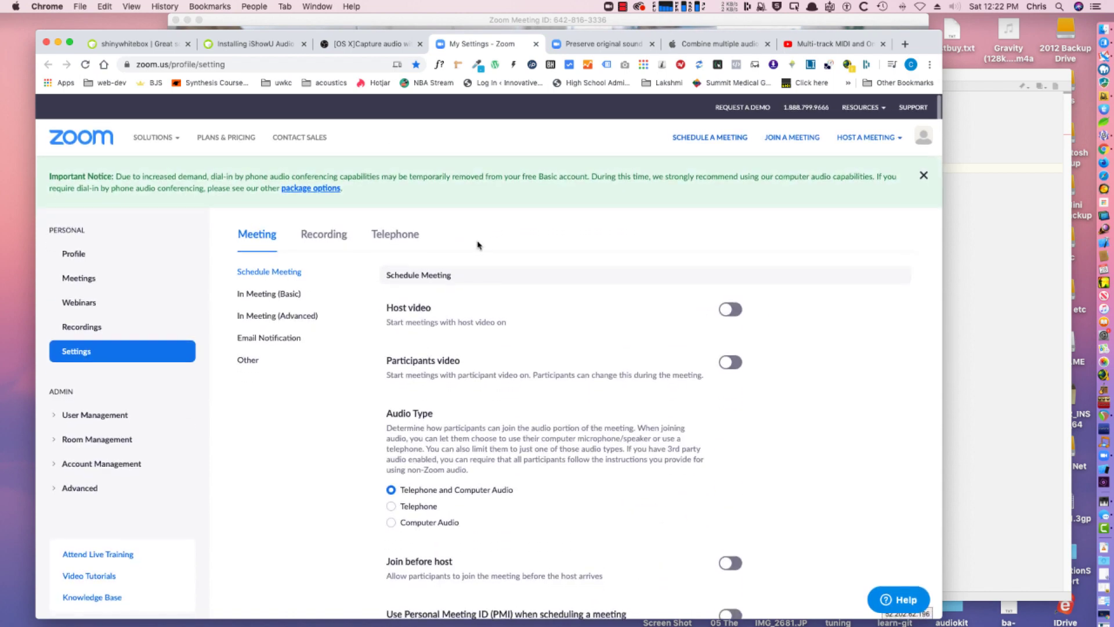
Open the Preserve original sound article and review the instructions for turning on the option in the Zoom client.
{"action": "left_click", "coordinate": [594, 52]}
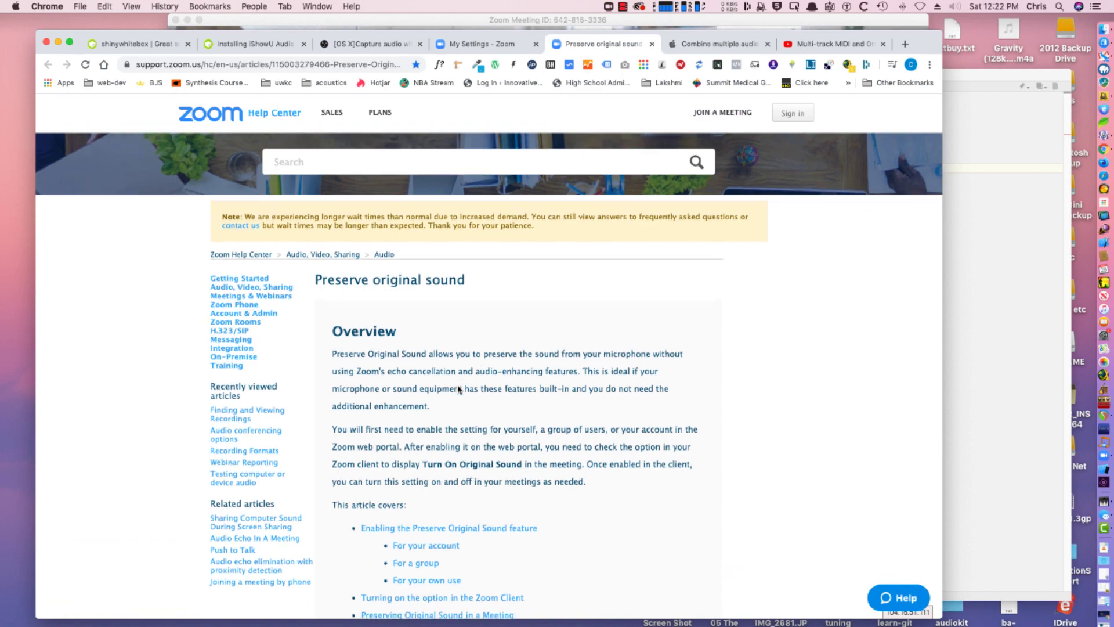
{"action": "scroll", "coordinate": [460, 388], "scroll_direction": "down", "scroll_amount": 10}
{"action": "scroll", "coordinate": [459, 390], "scroll_direction": "down", "scroll_amount": 15}
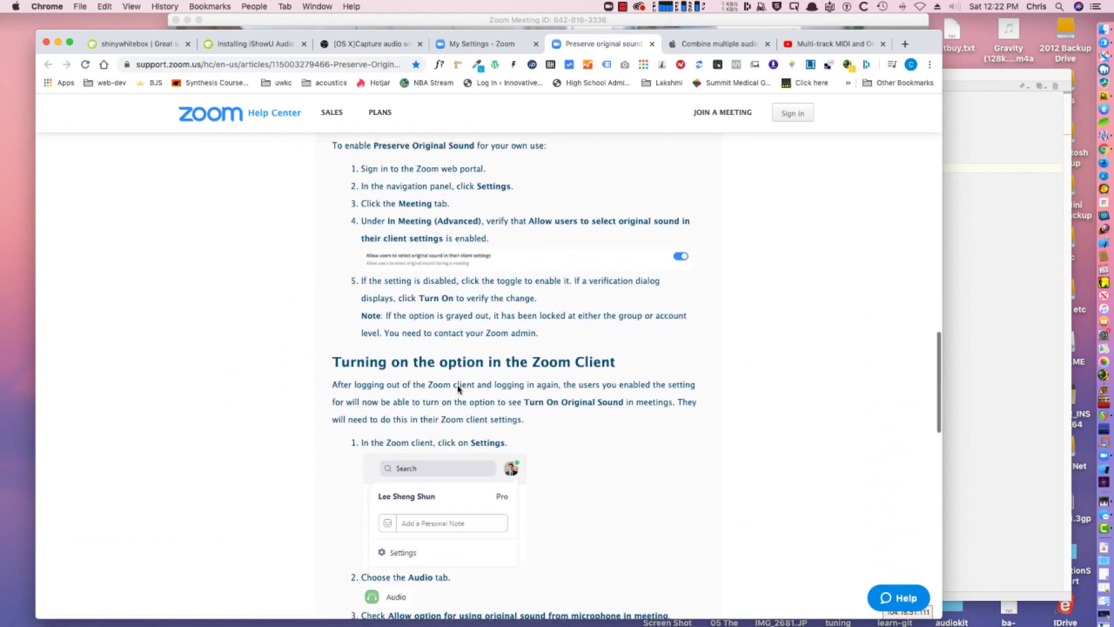
{"action": "scroll", "coordinate": [459, 389], "scroll_direction": "down", "scroll_amount": 5}
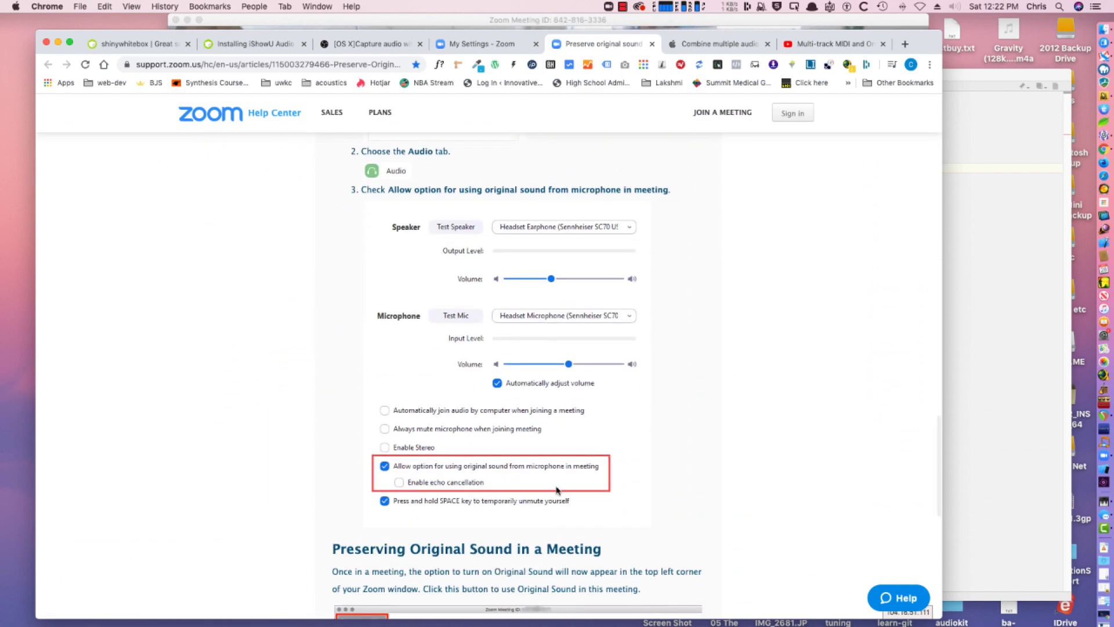
{"action": "scroll", "coordinate": [762, 250], "scroll_direction": "up", "scroll_amount": 2}
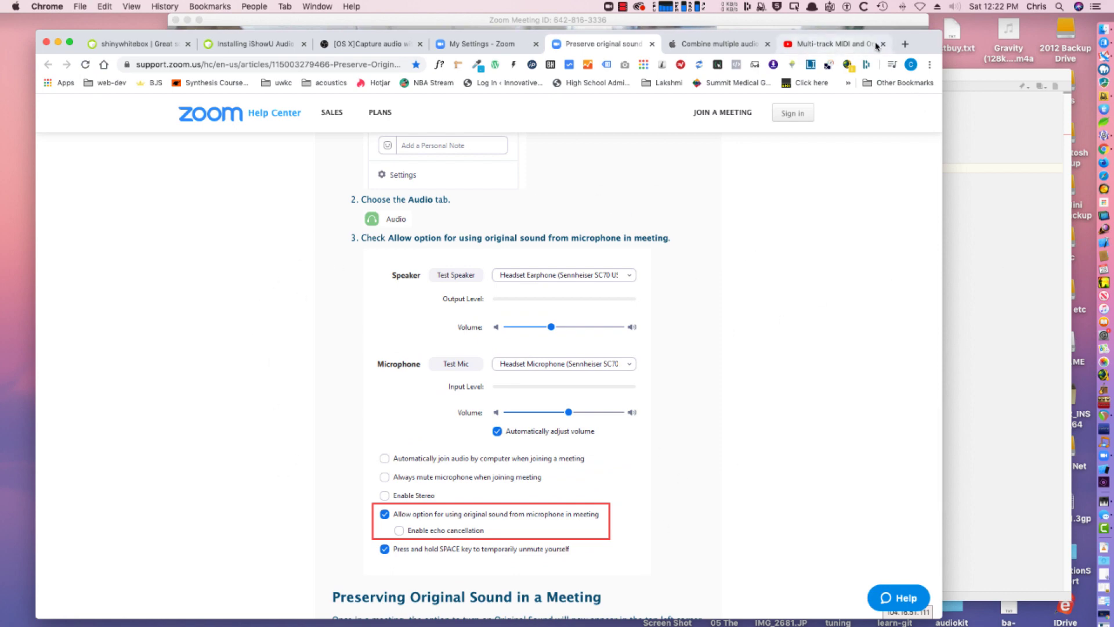
Move the browser aside, switch to Zoom, and check the advanced audio preferences for the in-meeting "Enable Original Sound" option, then return to the main audio settings.
{"action": "left_click_drag", "start_coordinate": [922, 37], "coordinate": [887, 71]}
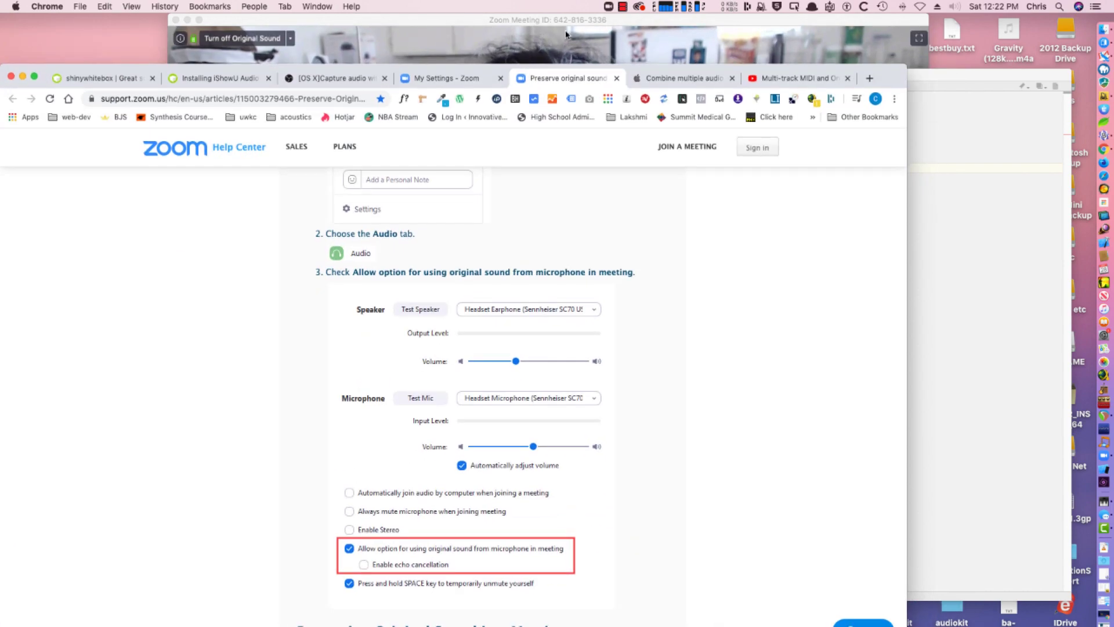
{"action": "left_click", "coordinate": [406, 20]}
{"action": "left_click", "coordinate": [43, 7]}
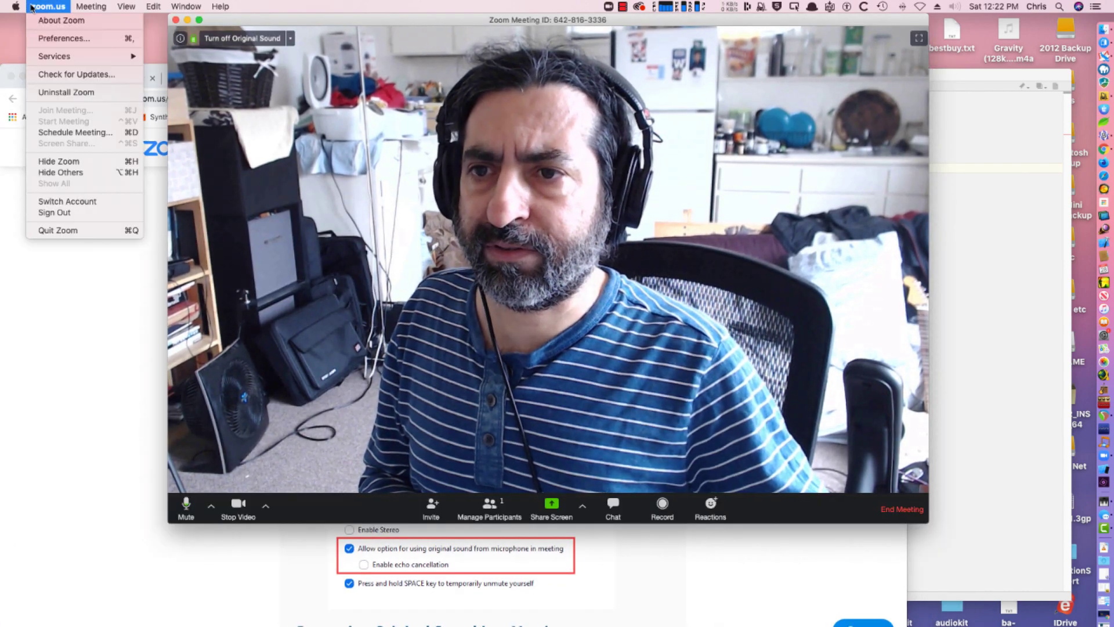
{"action": "left_click", "coordinate": [52, 39]}
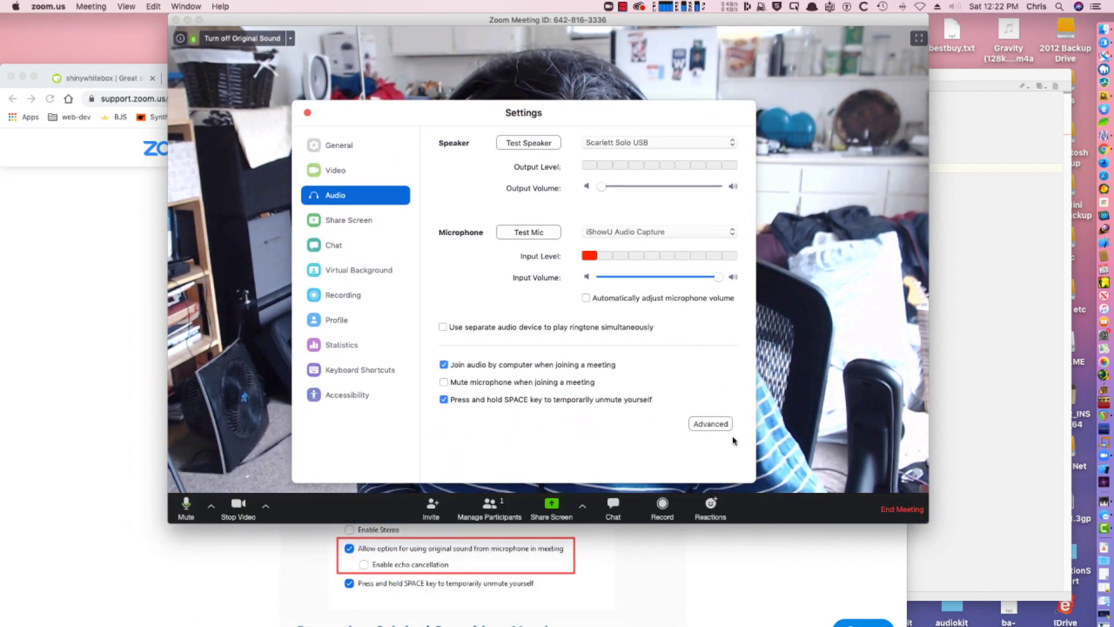
{"action": "left_click", "coordinate": [709, 424]}
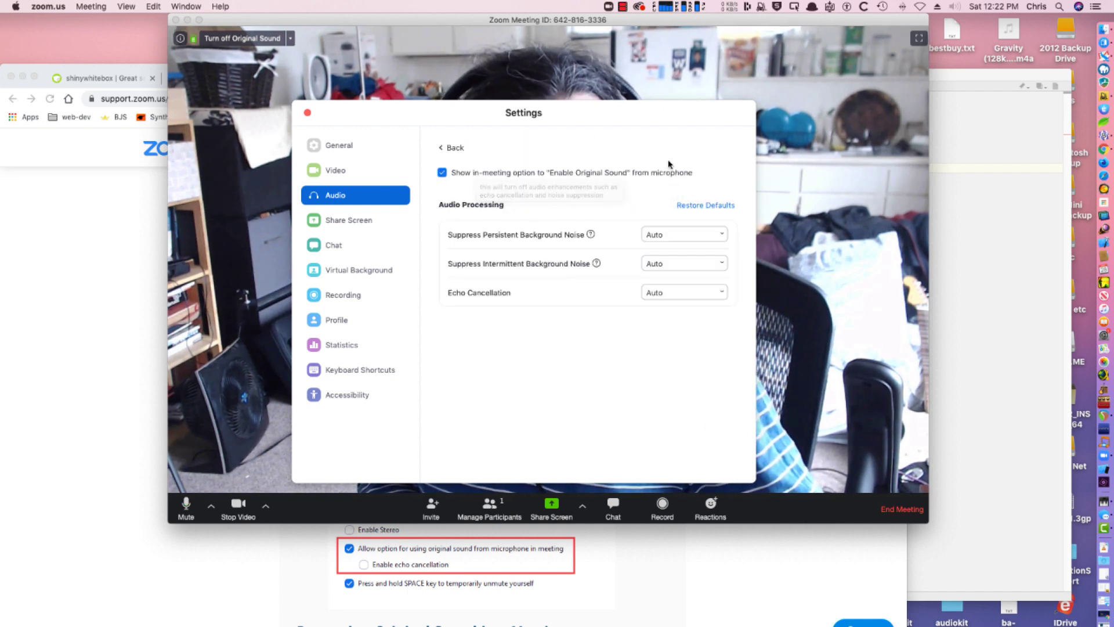
{"action": "left_click", "coordinate": [449, 148]}
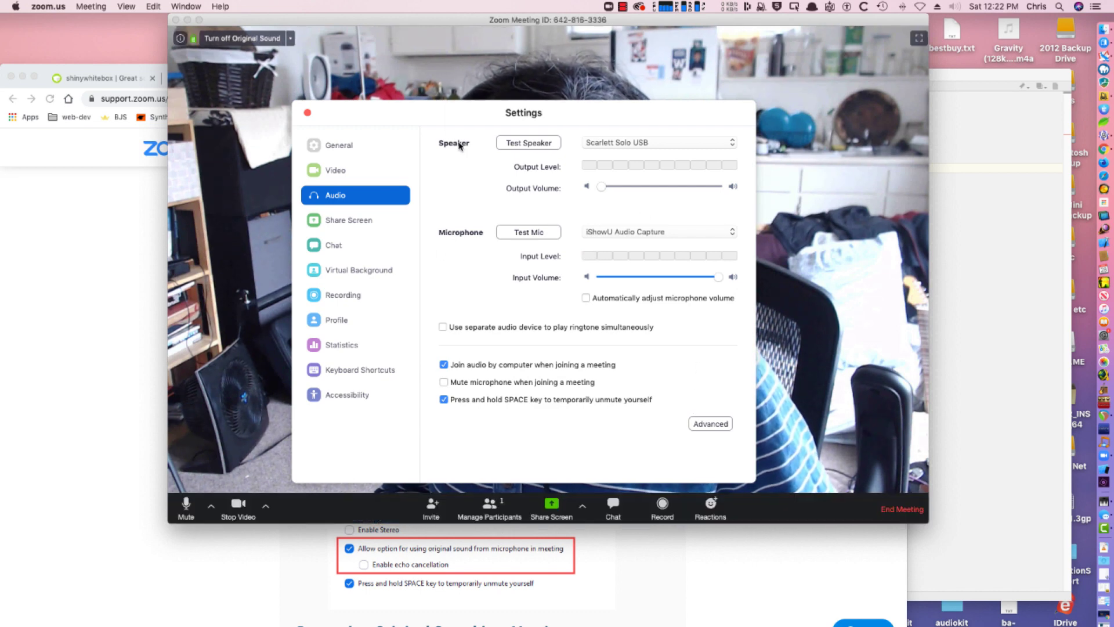
Return to the Preserve original sound article in Chrome and review the in-meeting instructions and the steps for enabling the feature.
{"action": "left_click", "coordinate": [666, 598]}
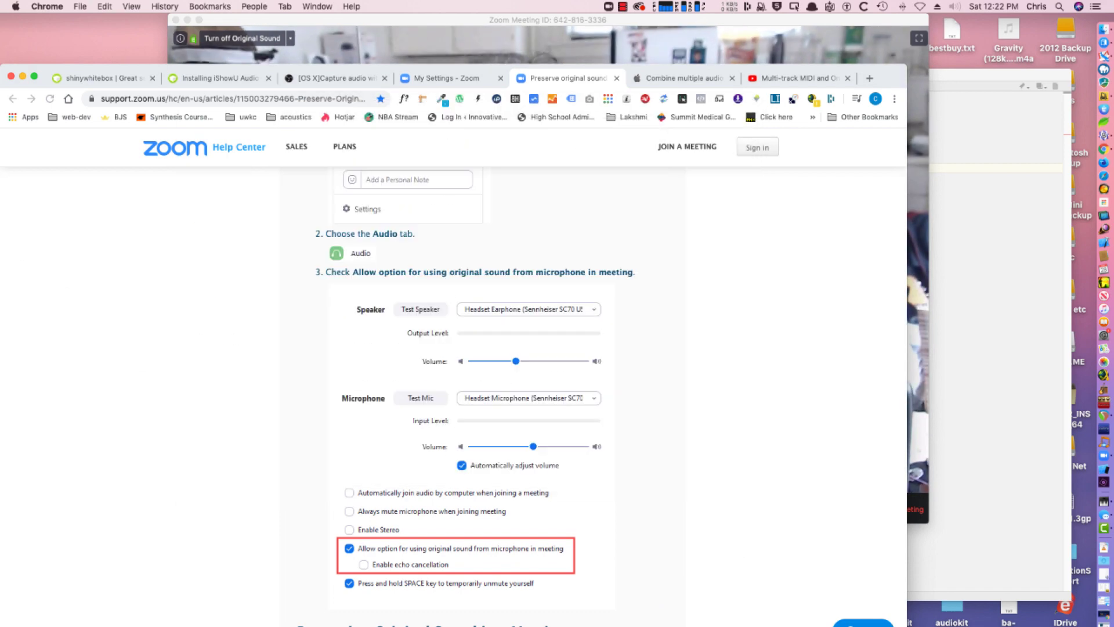
{"action": "scroll", "coordinate": [405, 376], "scroll_direction": "down", "scroll_amount": 10}
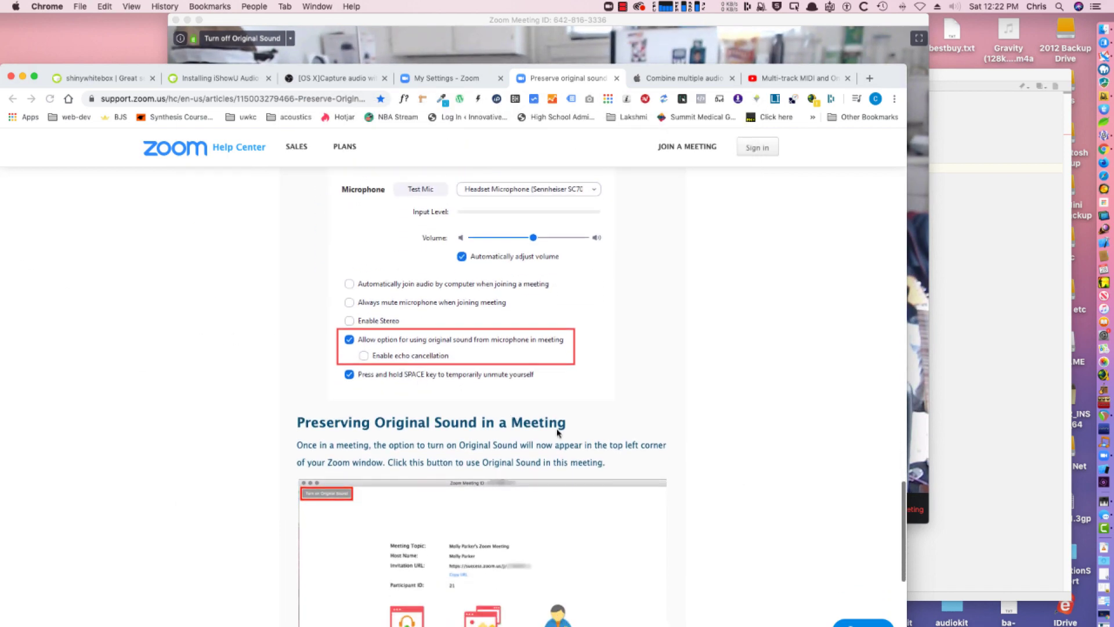
{"action": "scroll", "coordinate": [562, 436], "scroll_direction": "up", "scroll_amount": 3}
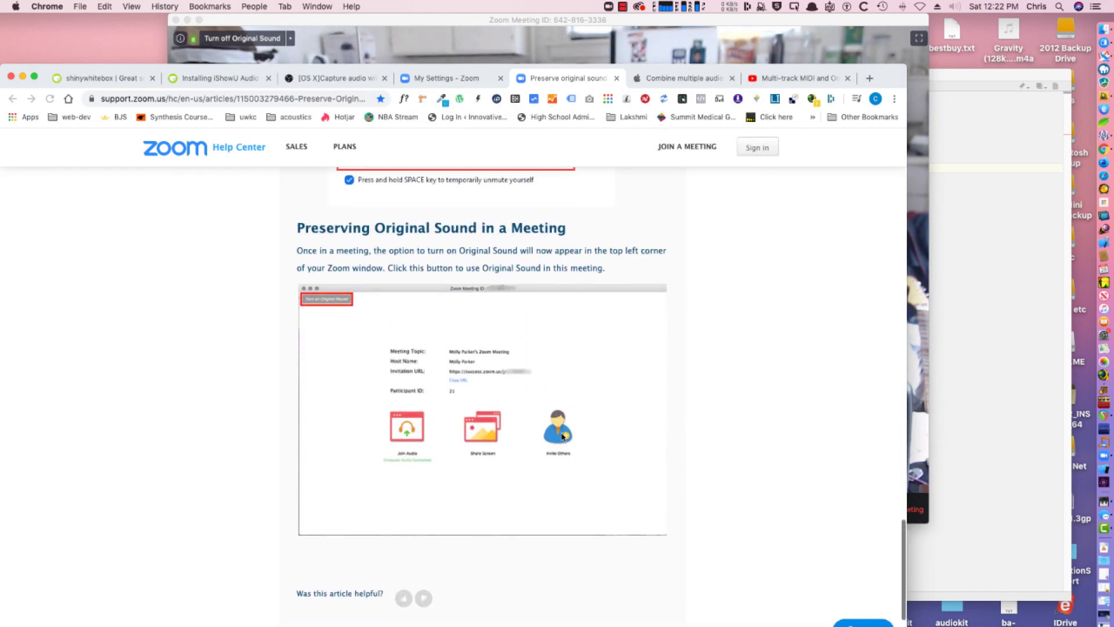
{"action": "scroll", "coordinate": [421, 278], "scroll_direction": "up", "scroll_amount": 3}
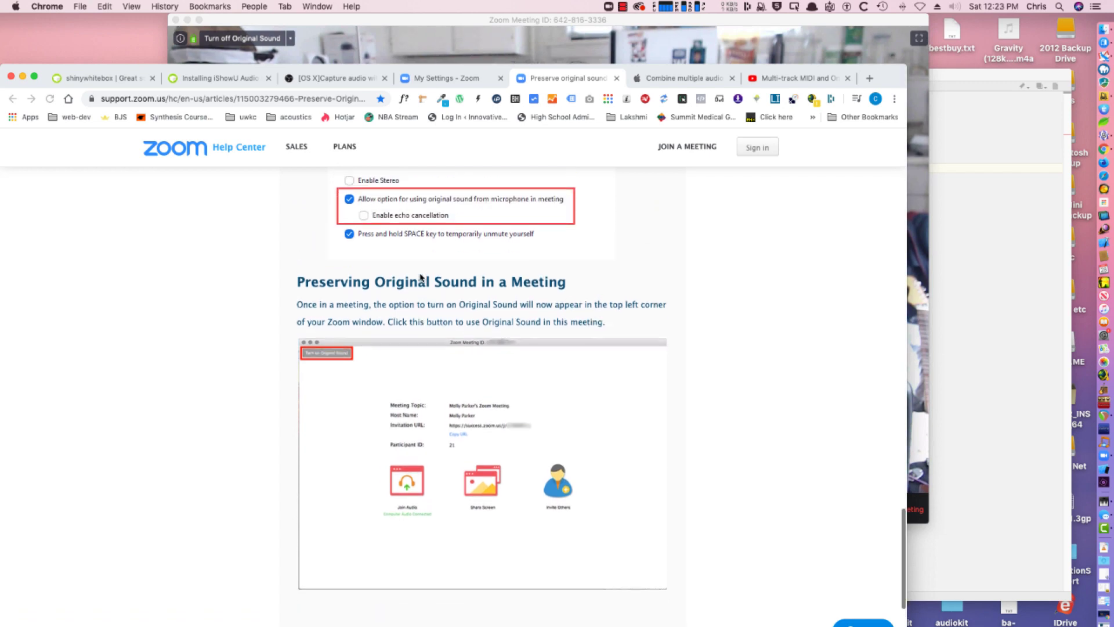
{"action": "scroll", "coordinate": [524, 334], "scroll_direction": "up", "scroll_amount": 15}
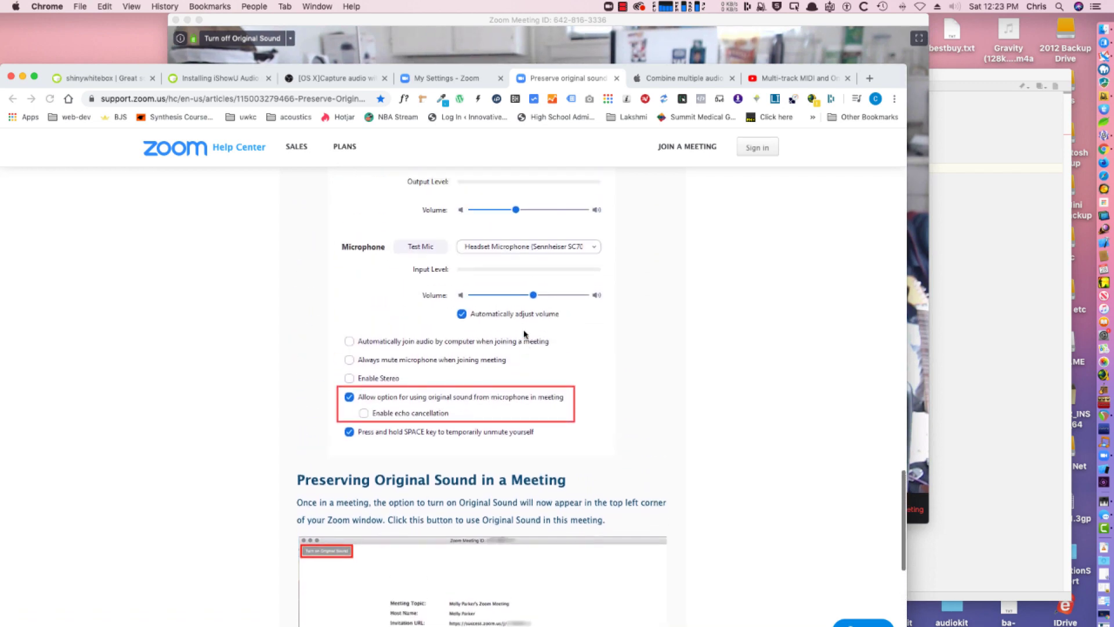
{"action": "scroll", "coordinate": [524, 334], "scroll_direction": "up", "scroll_amount": 20}
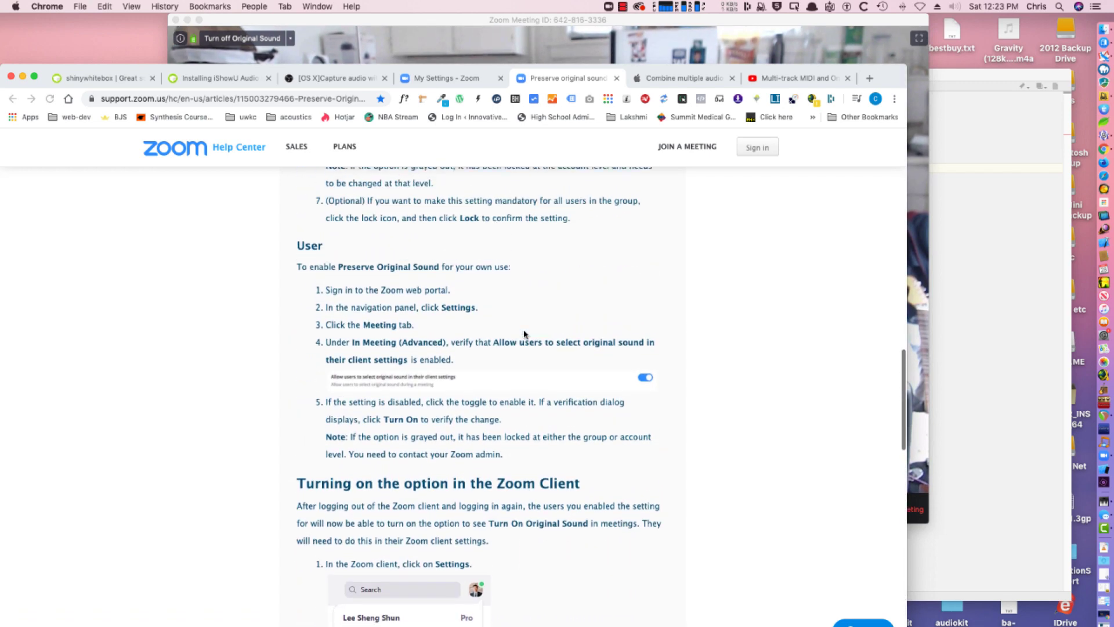
{"action": "scroll", "coordinate": [524, 334], "scroll_direction": "down", "scroll_amount": 10}
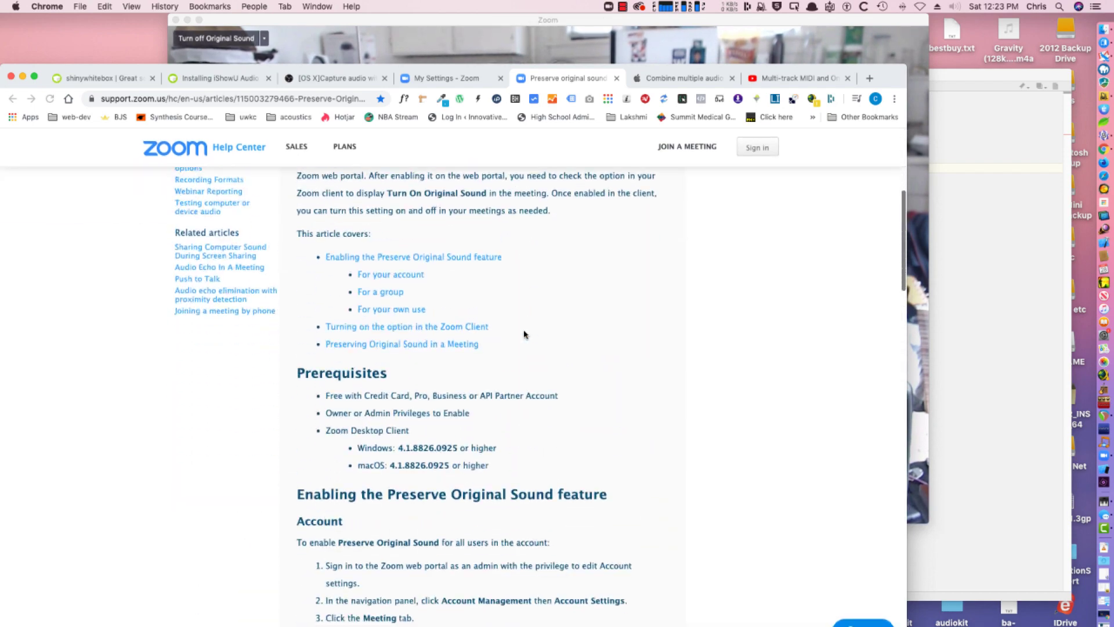
Return to the Zoom meeting settings page and highlight "Allow users to select original sound in their client settings" under In Meeting (Advanced).
{"action": "left_click", "coordinate": [454, 75]}
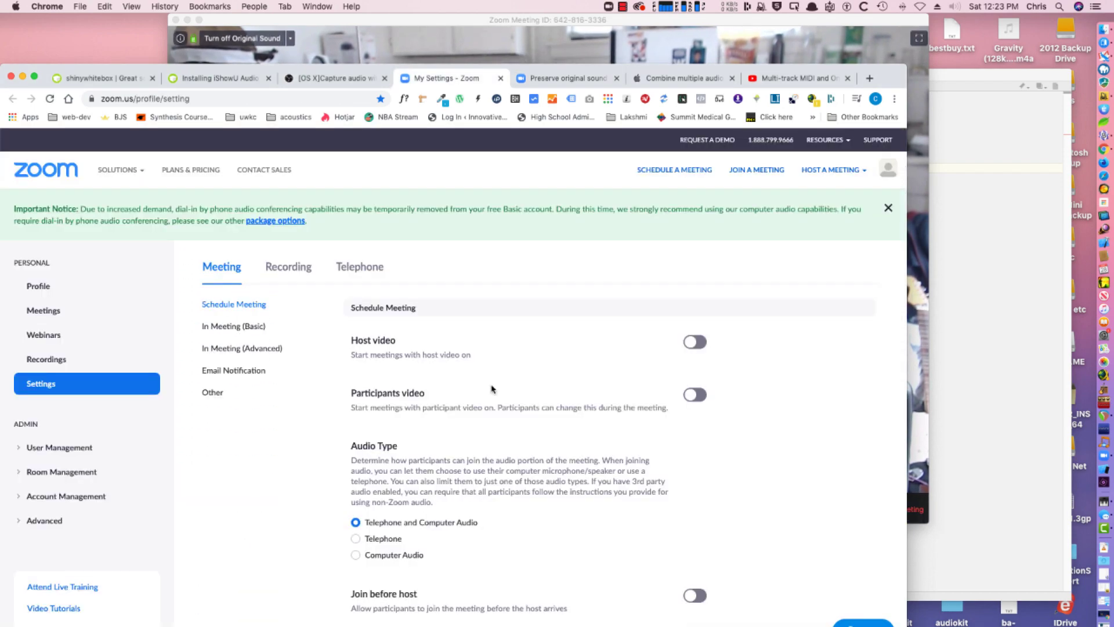
{"action": "scroll", "coordinate": [490, 406], "scroll_direction": "down", "scroll_amount": 15}
{"action": "scroll", "coordinate": [491, 443], "scroll_direction": "down", "scroll_amount": 4}
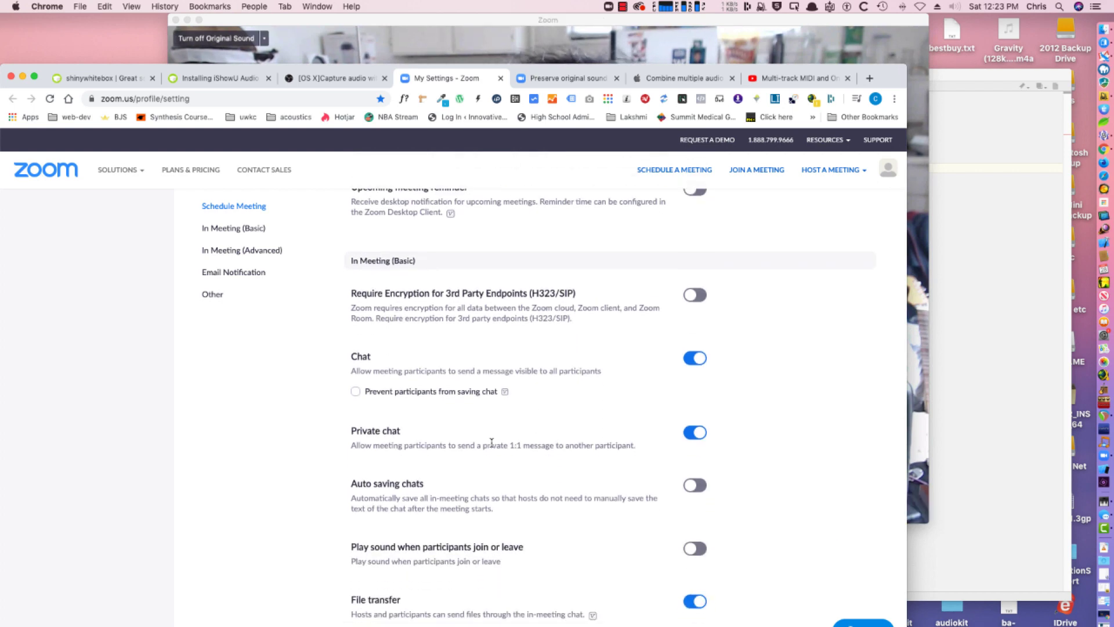
{"action": "scroll", "coordinate": [491, 443], "scroll_direction": "down", "scroll_amount": 10}
{"action": "scroll", "coordinate": [492, 443], "scroll_direction": "down", "scroll_amount": 15}
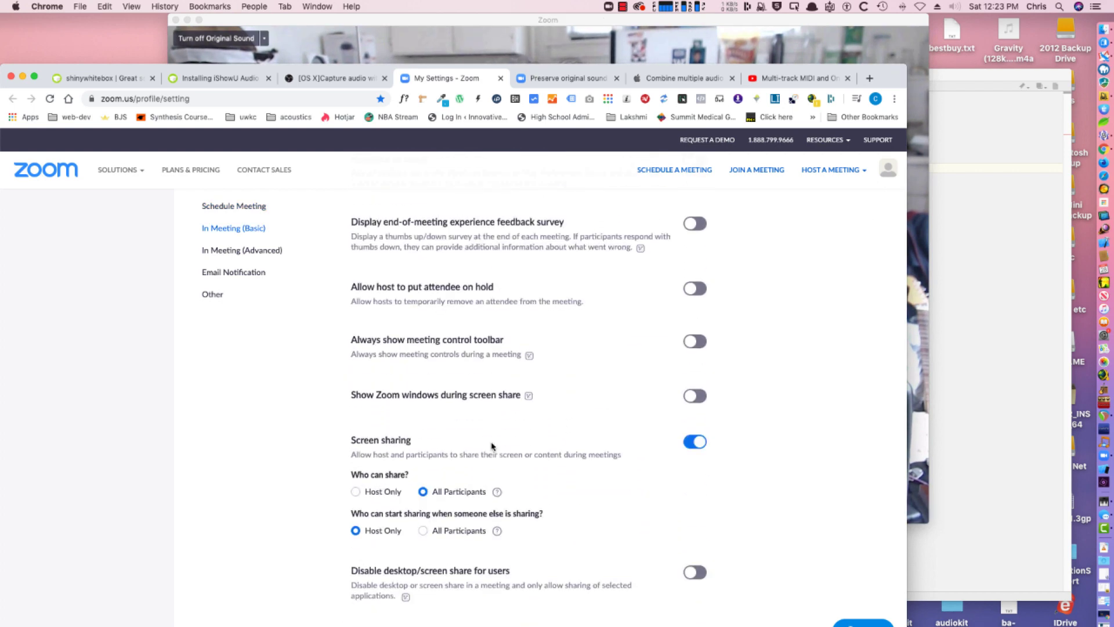
{"action": "scroll", "coordinate": [492, 446], "scroll_direction": "down", "scroll_amount": 20}
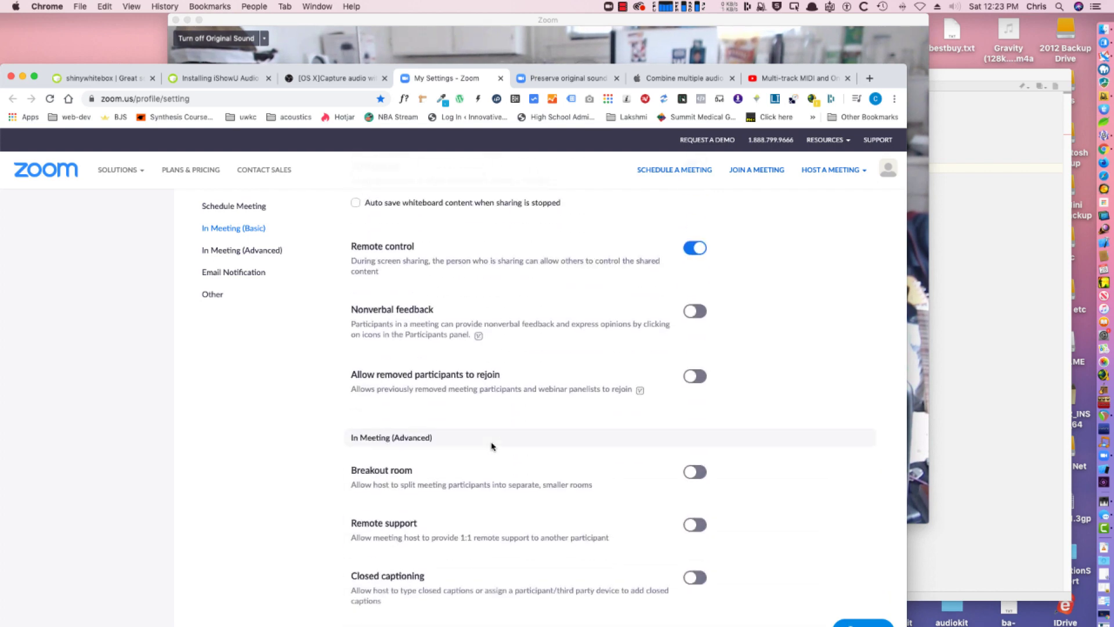
{"action": "scroll", "coordinate": [491, 443], "scroll_direction": "down", "scroll_amount": 10}
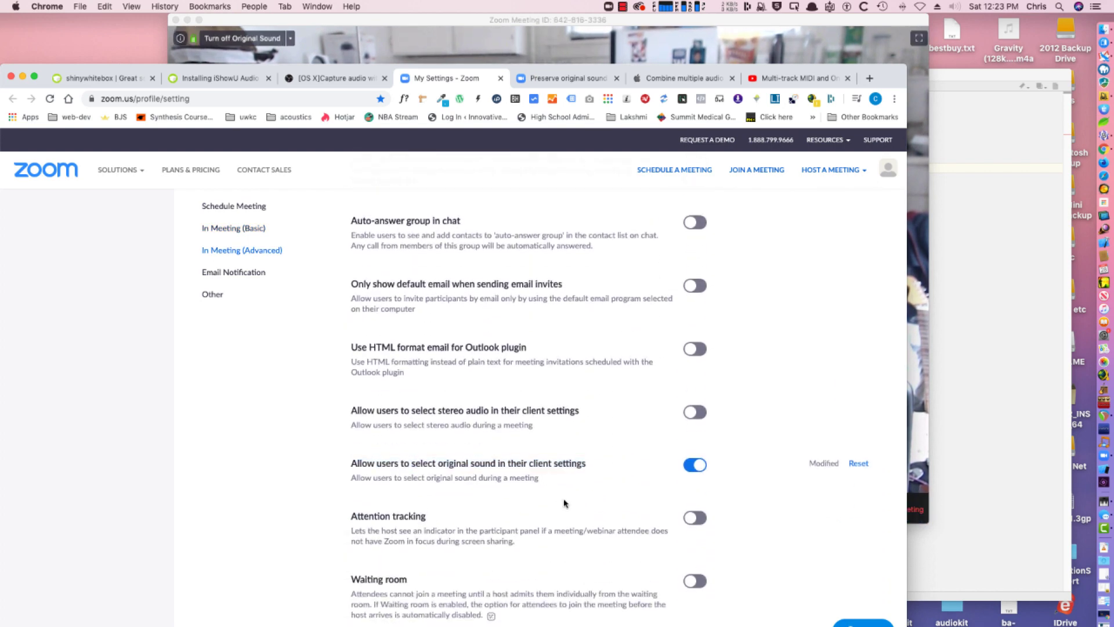
{"action": "scroll", "coordinate": [562, 483], "scroll_direction": "down", "scroll_amount": 4}
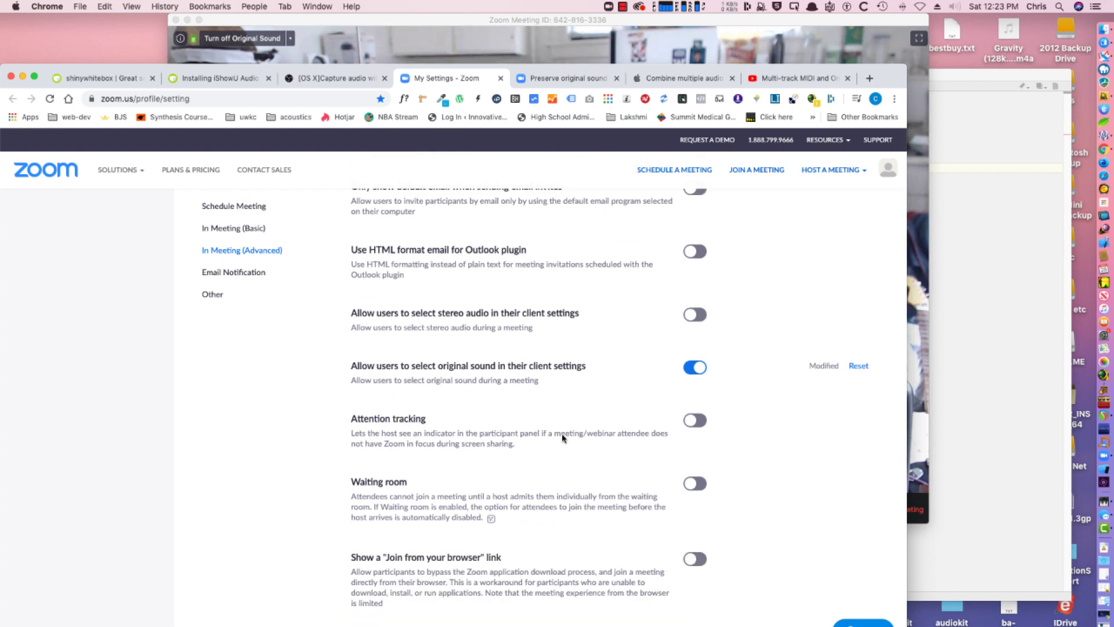
{"action": "left_click_drag", "start_coordinate": [552, 376], "coordinate": [323, 388]}
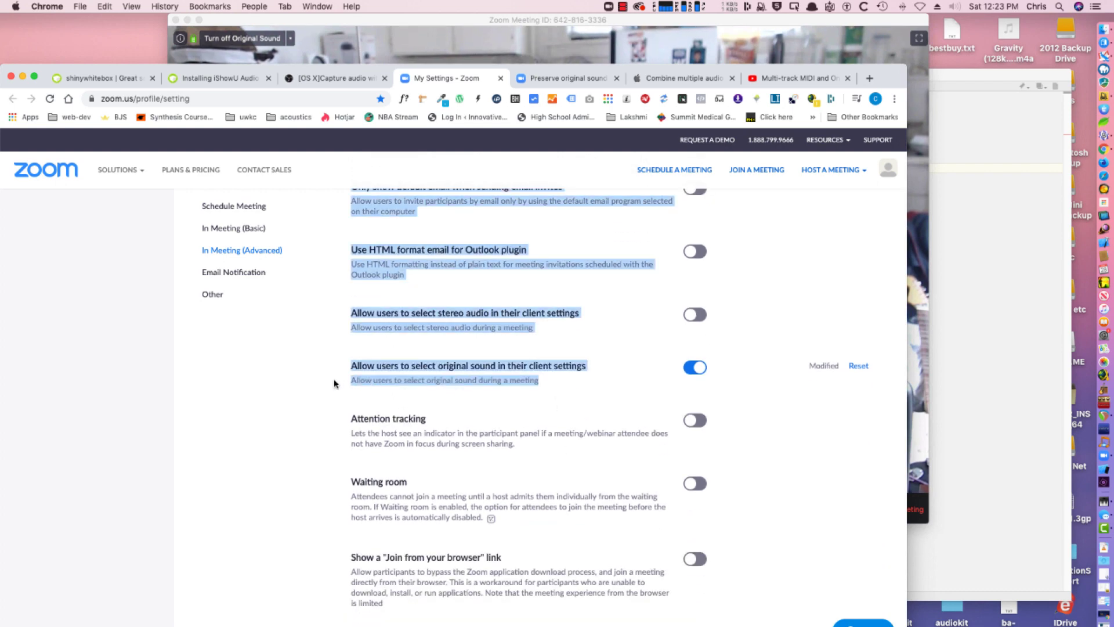
Reopen the Preserve original sound article and review its overview and the Account, Group and User instructions for enabling the feature.
{"action": "left_click", "coordinate": [556, 82]}
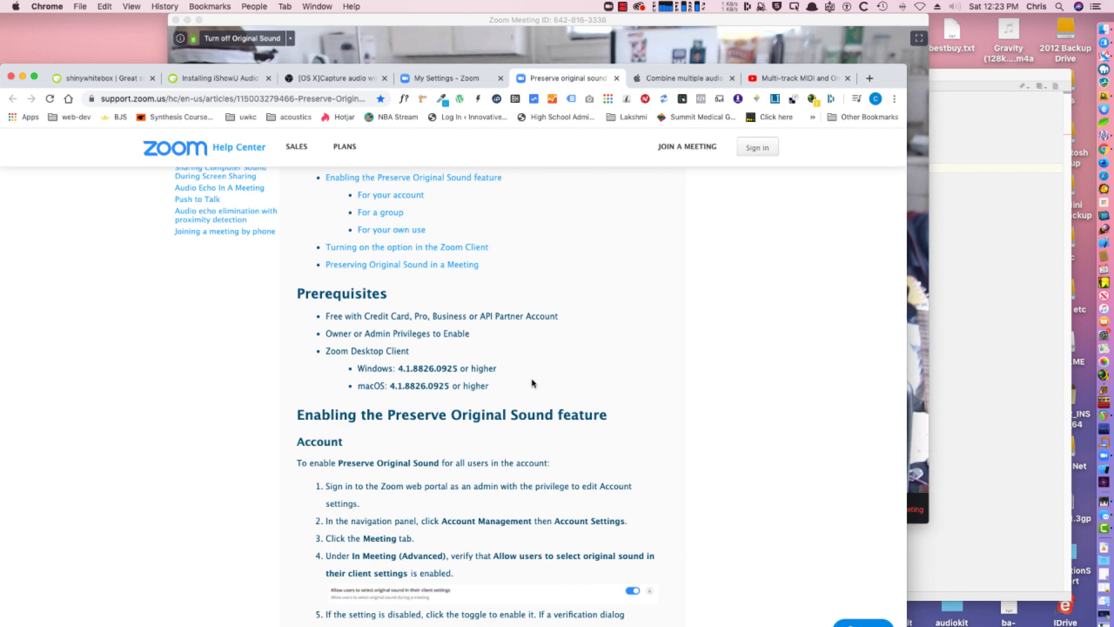
{"action": "scroll", "coordinate": [531, 381], "scroll_direction": "up", "scroll_amount": 5}
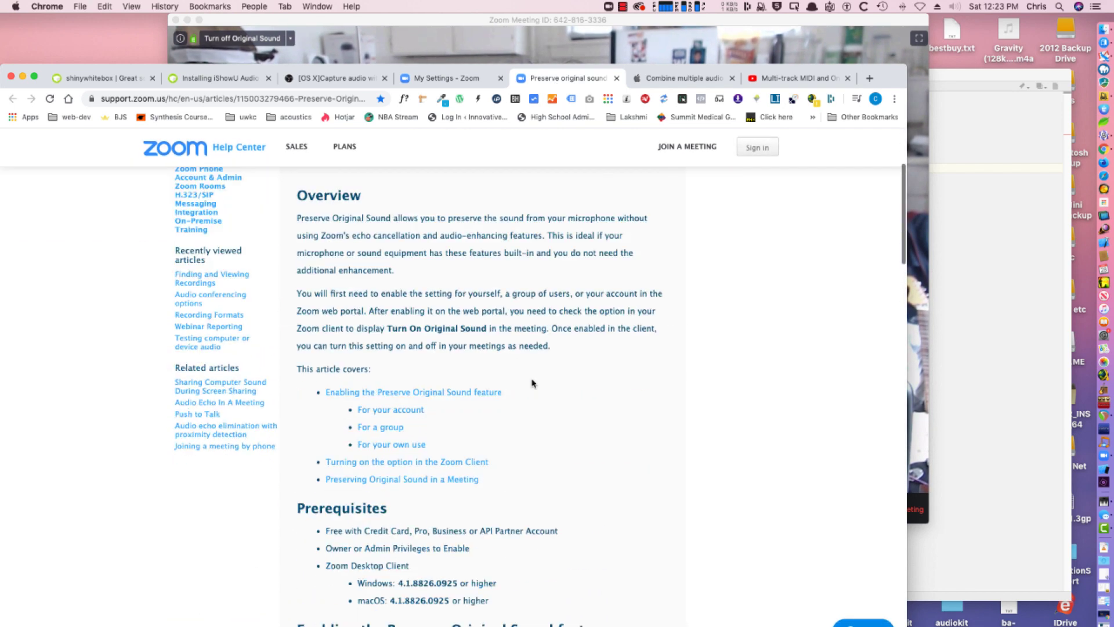
{"action": "scroll", "coordinate": [533, 382], "scroll_direction": "down", "scroll_amount": 10}
{"action": "scroll", "coordinate": [551, 410], "scroll_direction": "down", "scroll_amount": 2}
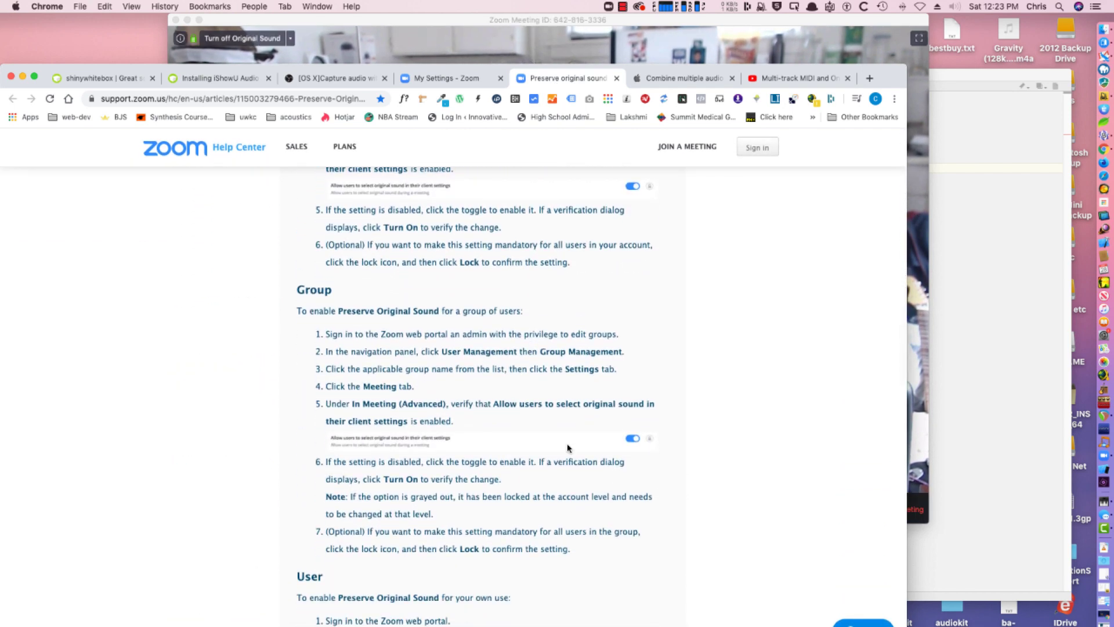
{"action": "scroll", "coordinate": [568, 448], "scroll_direction": "down", "scroll_amount": 4}
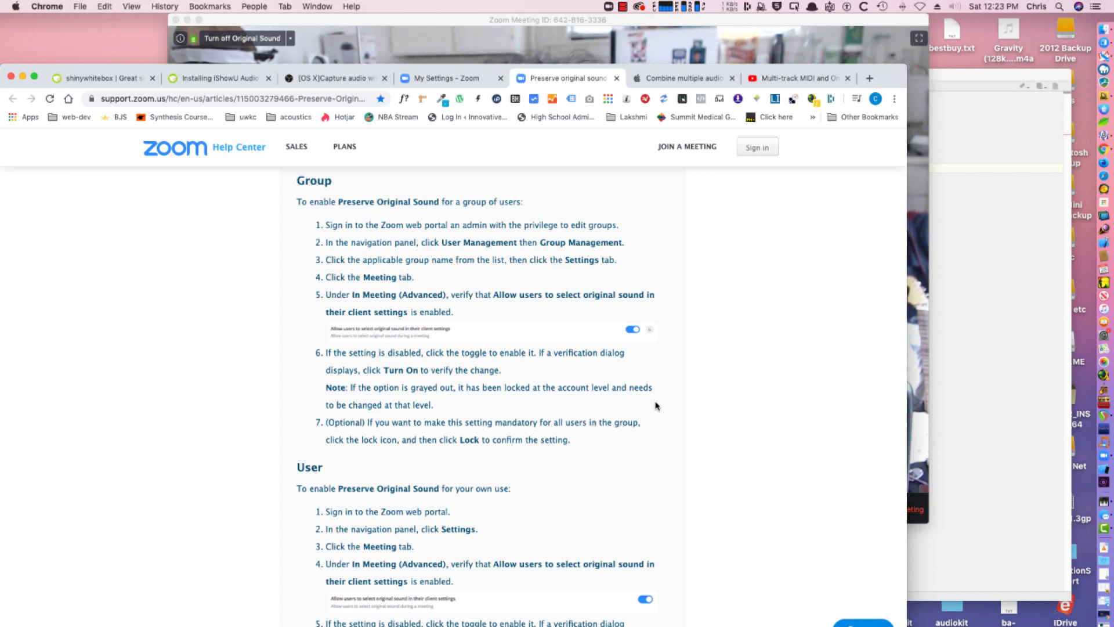
{"action": "scroll", "coordinate": [715, 365], "scroll_direction": "down", "scroll_amount": 5}
{"action": "scroll", "coordinate": [715, 364], "scroll_direction": "down", "scroll_amount": 1}
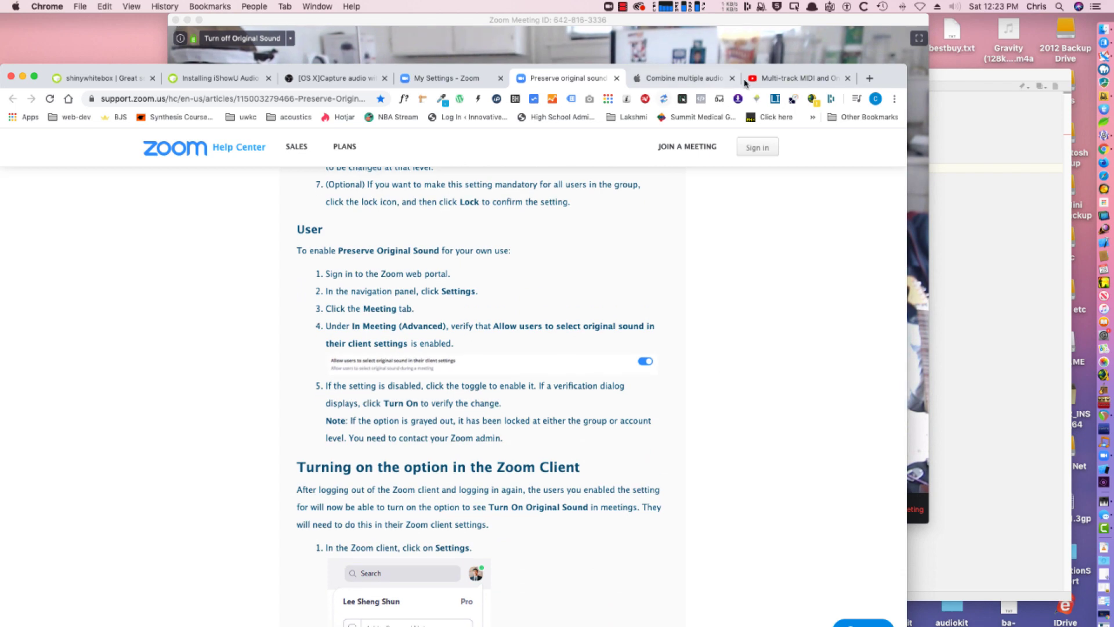
Switch to the Zoom meeting and check the original sound control in the meeting window.
{"action": "left_click", "coordinate": [455, 55]}
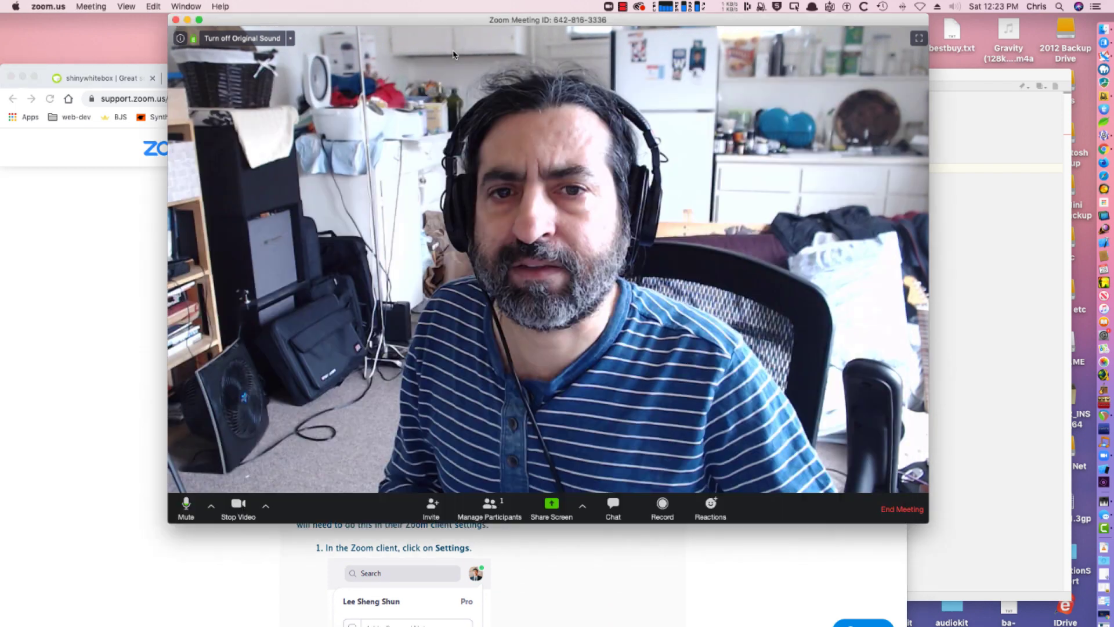
{"action": "left_click", "coordinate": [243, 39]}
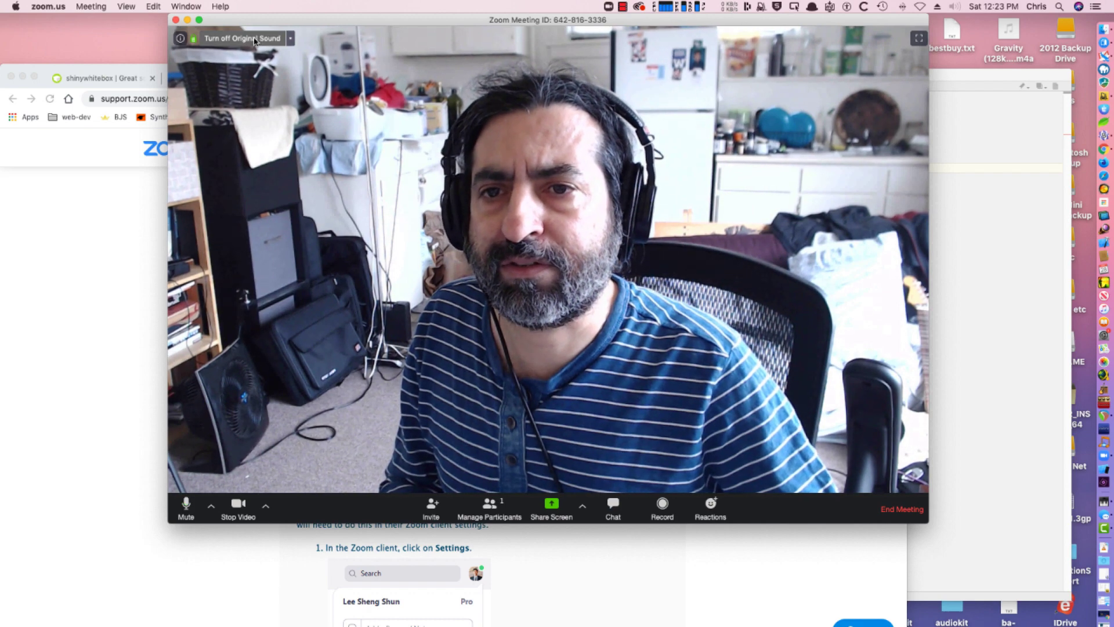
{"action": "left_click", "coordinate": [254, 39]}
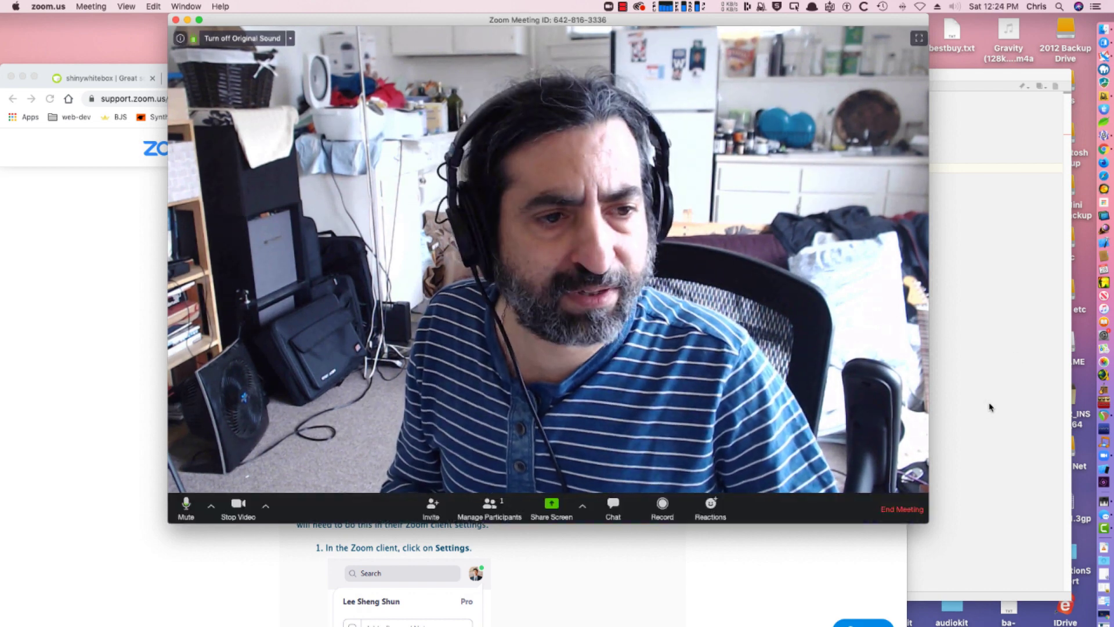
Switch to the BBEdit notes, reposition their window to review the setup outline, and return to the Zoom meeting.
{"action": "left_click", "coordinate": [990, 406]}
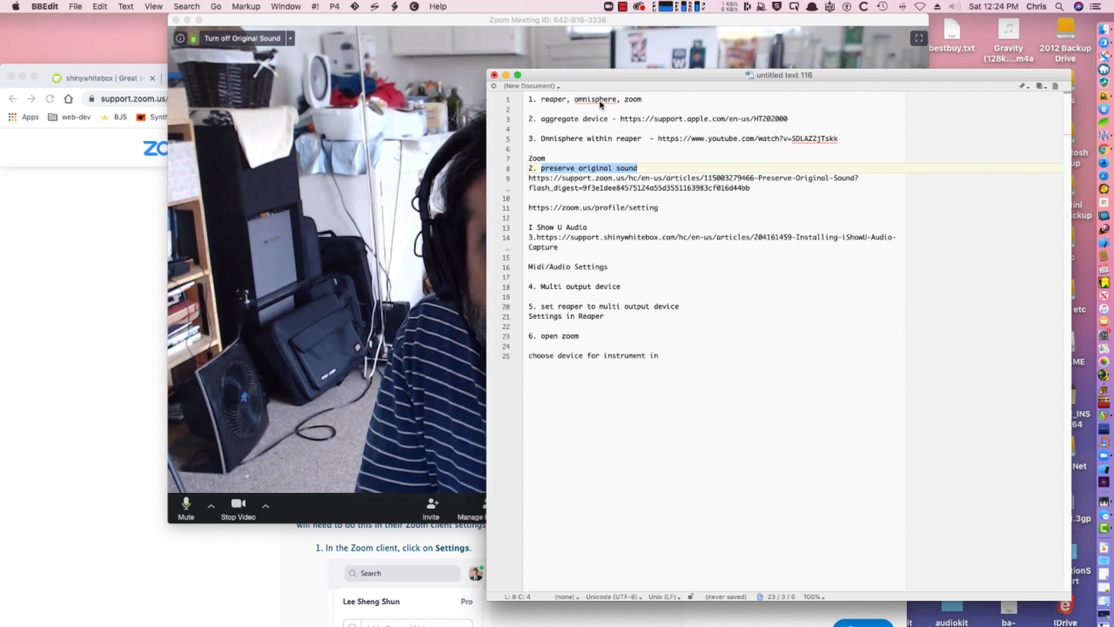
{"action": "left_click_drag", "start_coordinate": [602, 80], "coordinate": [623, 48]}
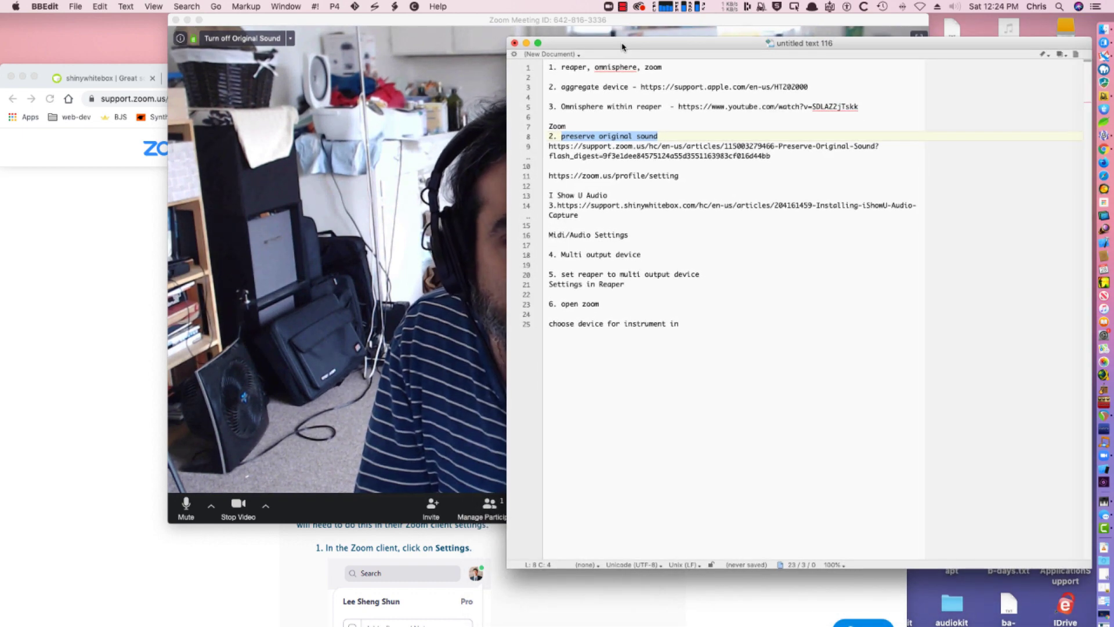
{"action": "left_click", "coordinate": [275, 511]}
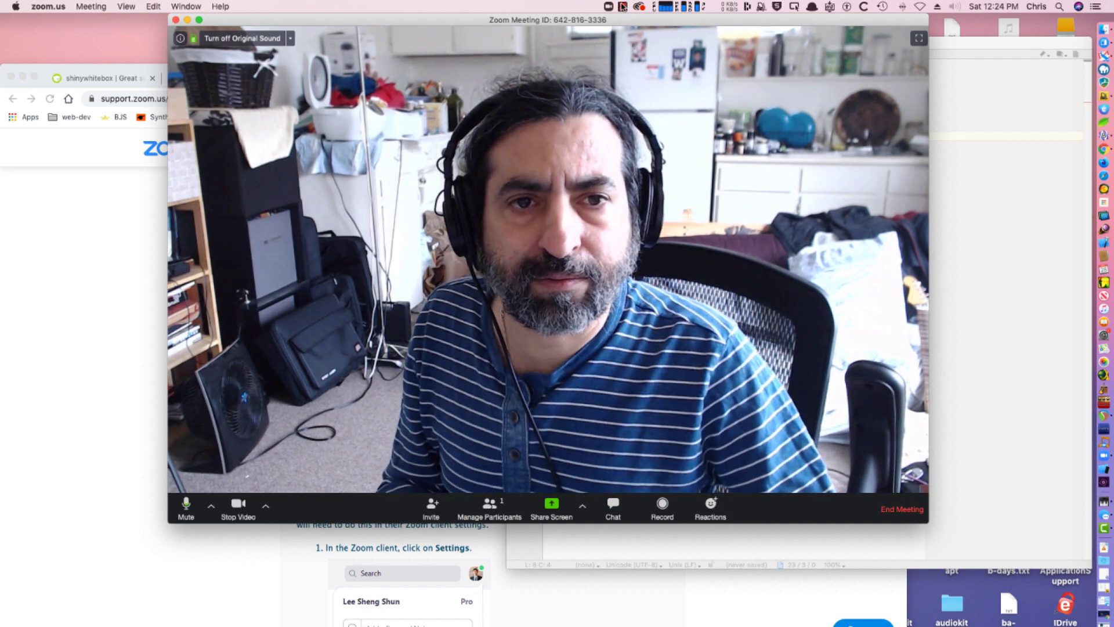
{"action": "left_click", "coordinate": [623, 7]}
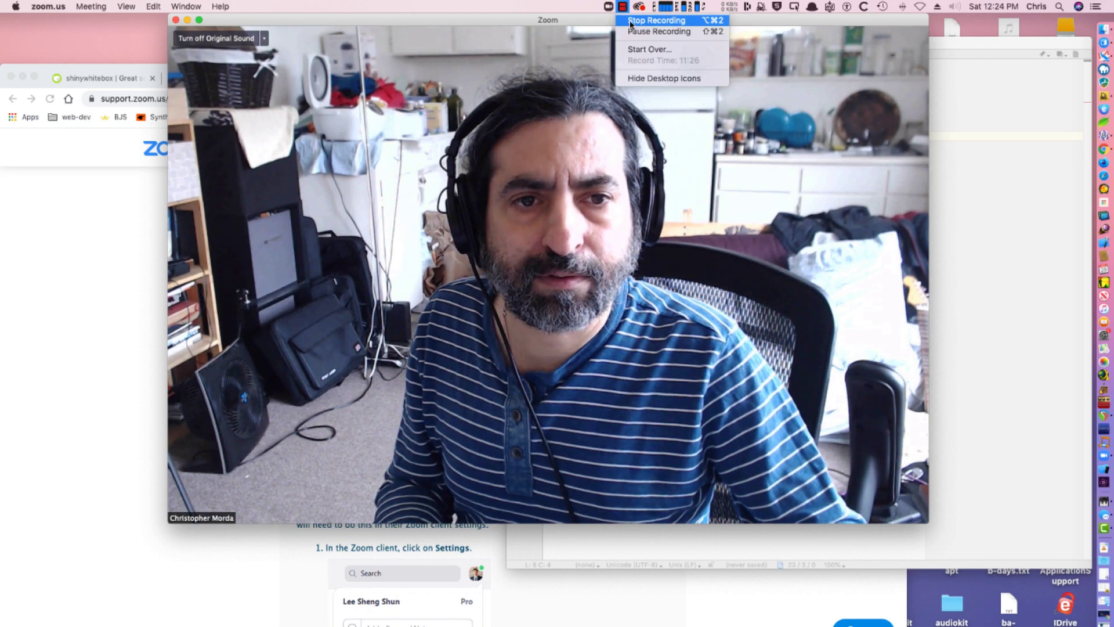